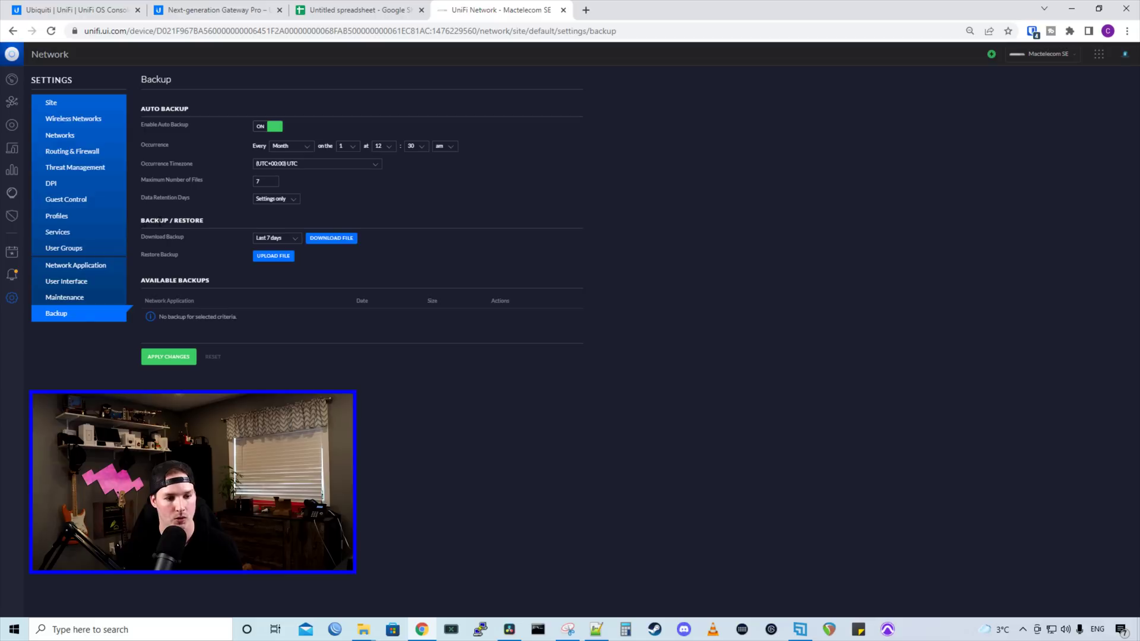
- Download the network settings backup file, then close the controller and spreadsheet tabs
{"action": "left_click", "coordinate": [332, 238]}
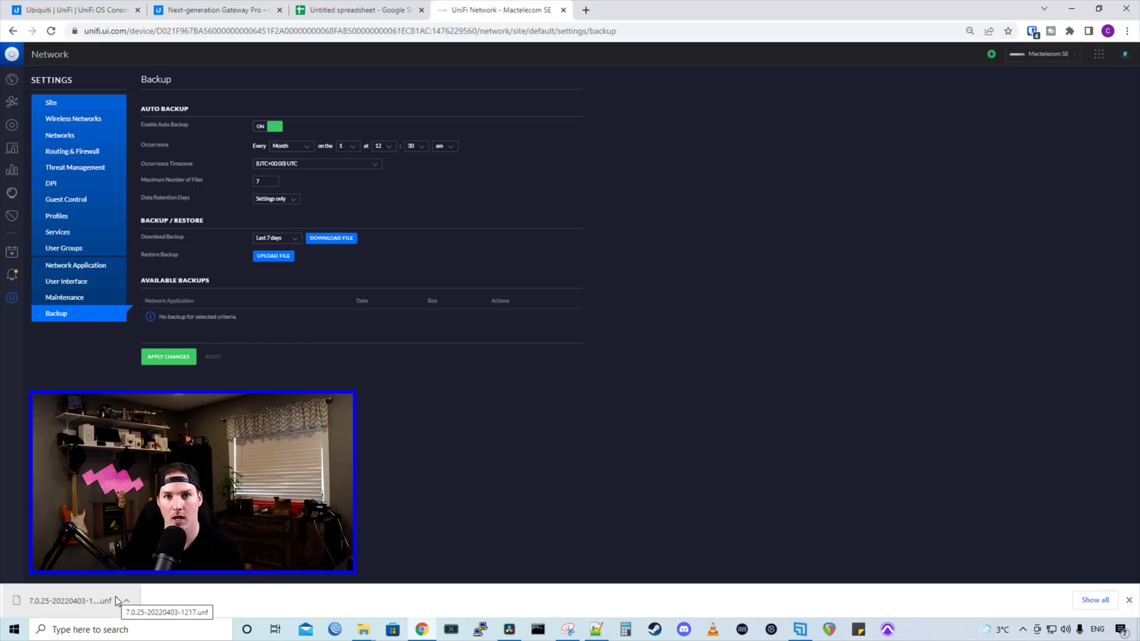
{"action": "key", "text": "ctrl+w"}
{"action": "key", "text": "ctrl+w"}
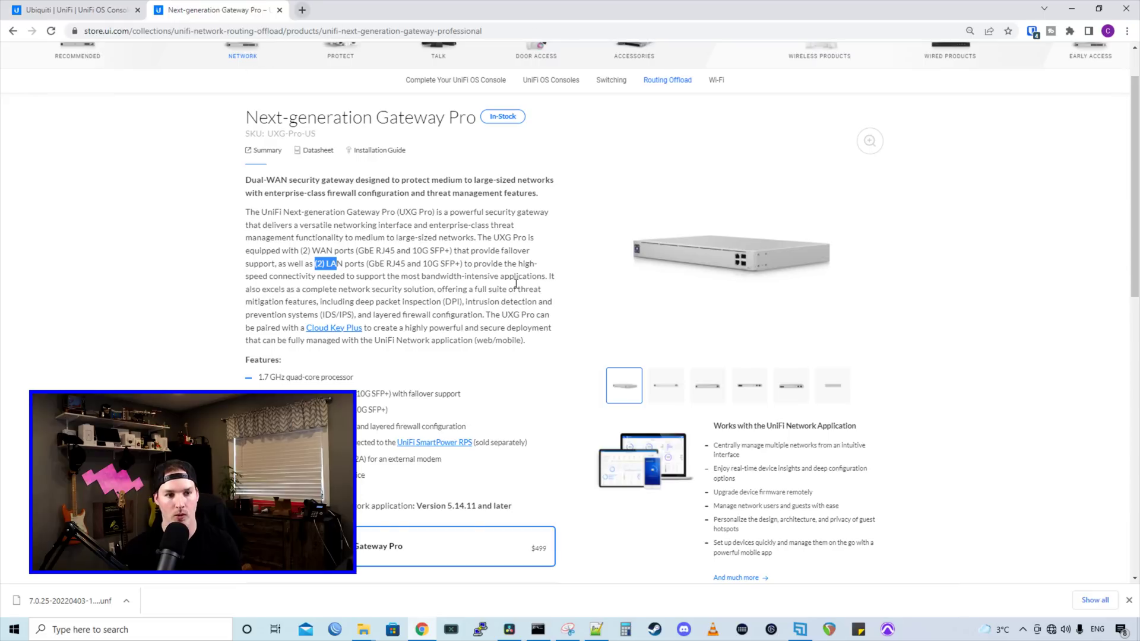
- Run ipconfig in Command Prompt and select the Ethernet 2 default gateway 192.168.1.1
{"action": "left_click", "coordinate": [539, 630]}
{"action": "type", "text": "ipconfig"}
{"action": "key", "text": "Return"}
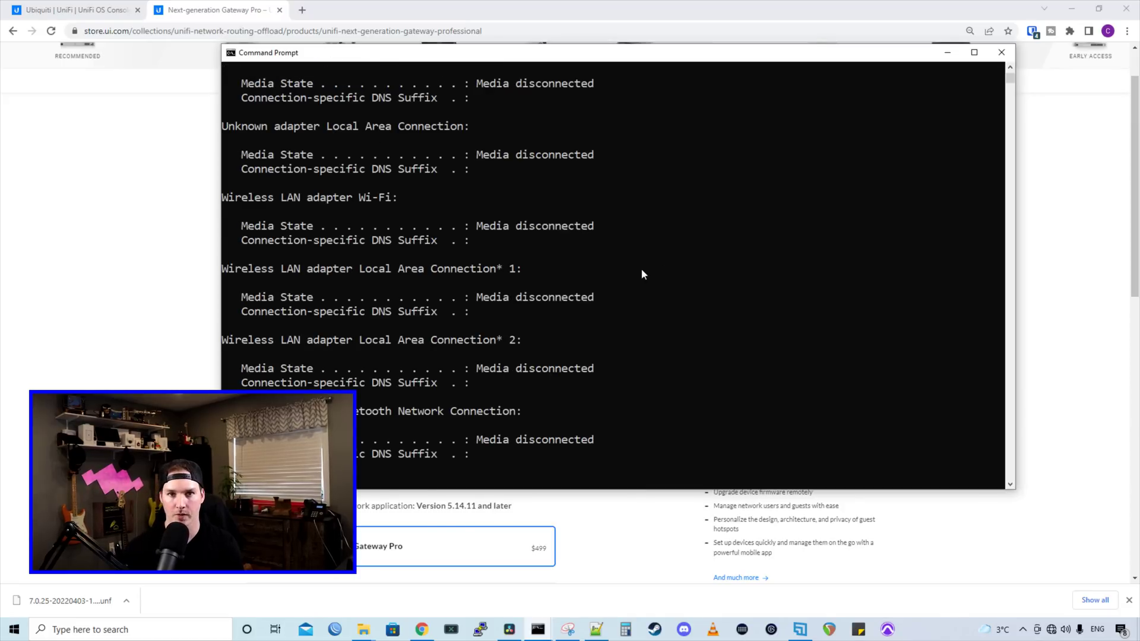
{"action": "scroll", "coordinate": [641, 271], "scroll_direction": "up", "scroll_amount": 3}
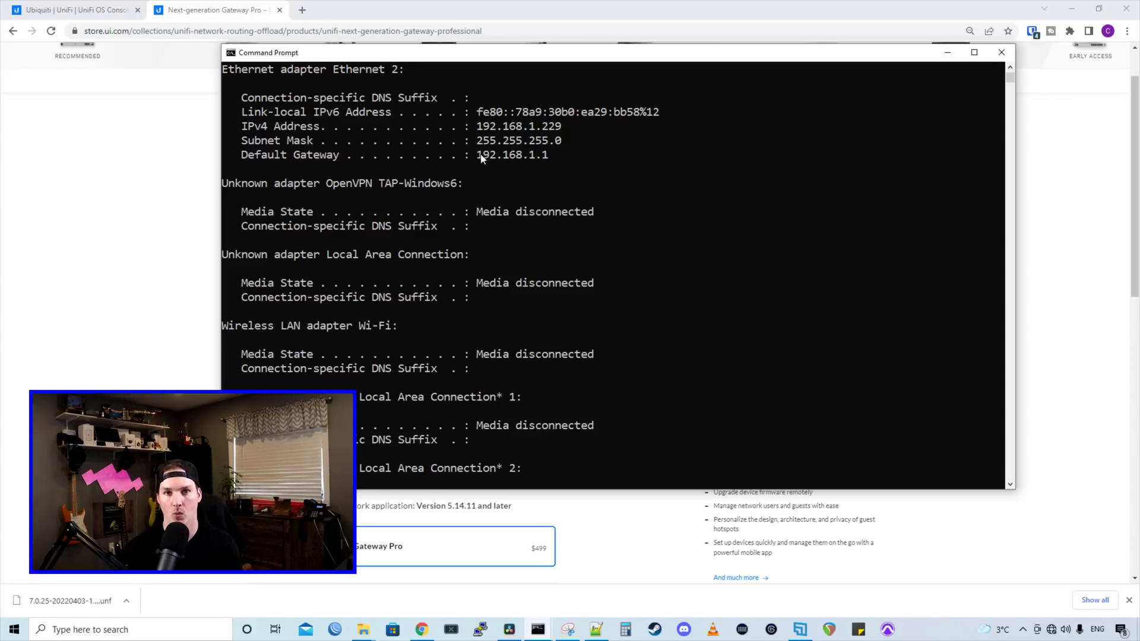
{"action": "left_click_drag", "start_coordinate": [516, 156], "coordinate": [561, 157]}
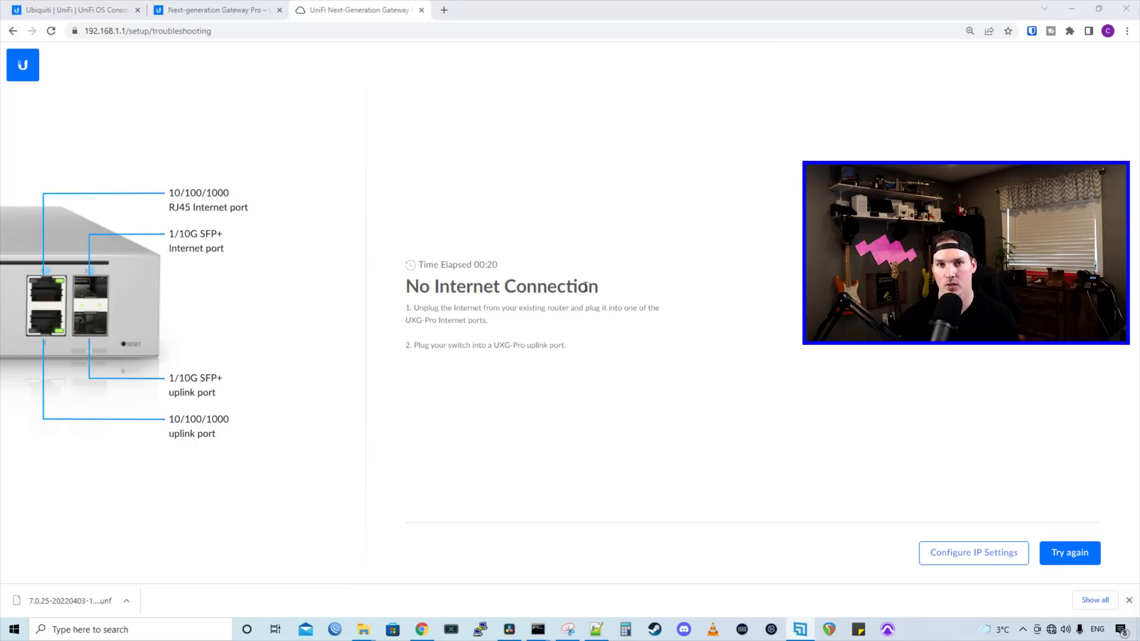
- Set the WAN interface to PPPoE with the login credentials and DNS 1.1.1.1, then apply
{"action": "left_click", "coordinate": [983, 563]}
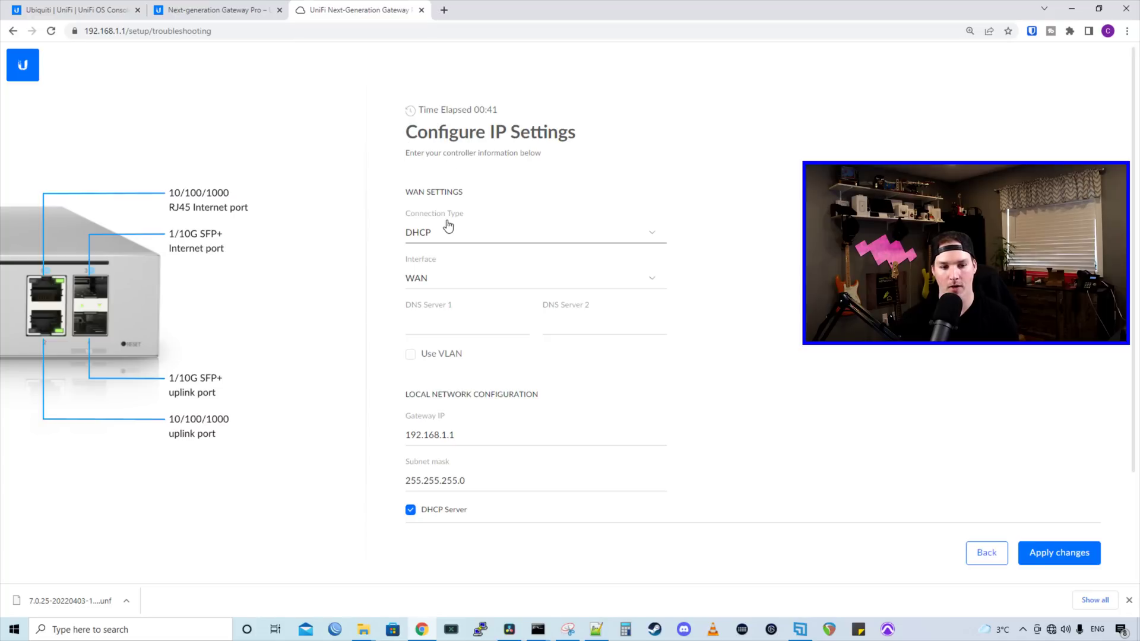
{"action": "left_click", "coordinate": [425, 240]}
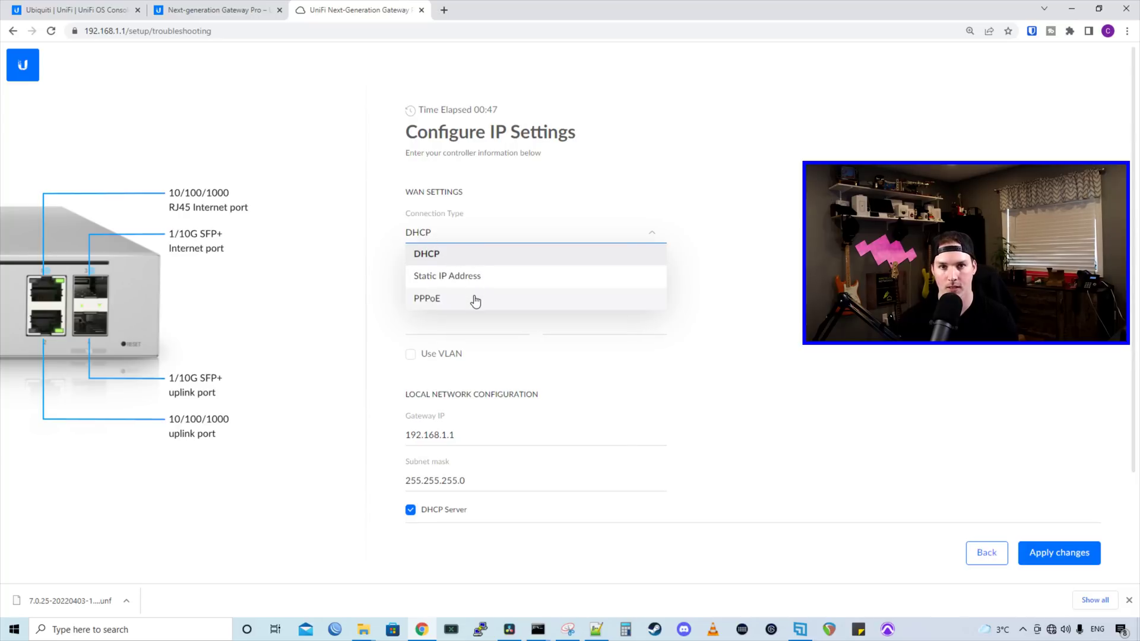
{"action": "left_click", "coordinate": [473, 299]}
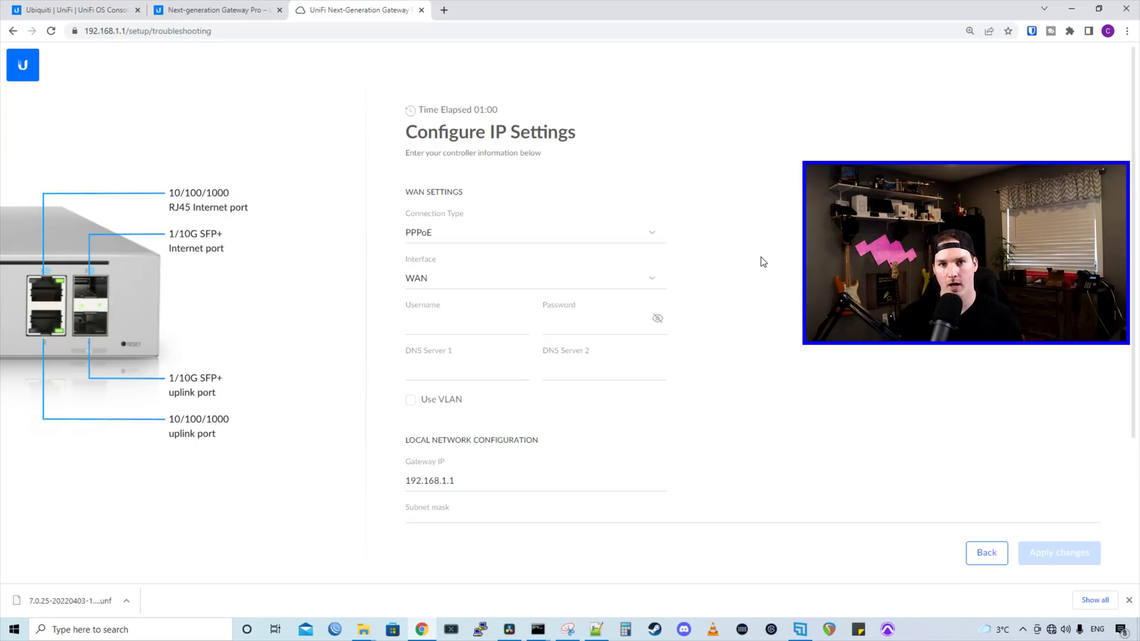
{"action": "left_click", "coordinate": [460, 288]}
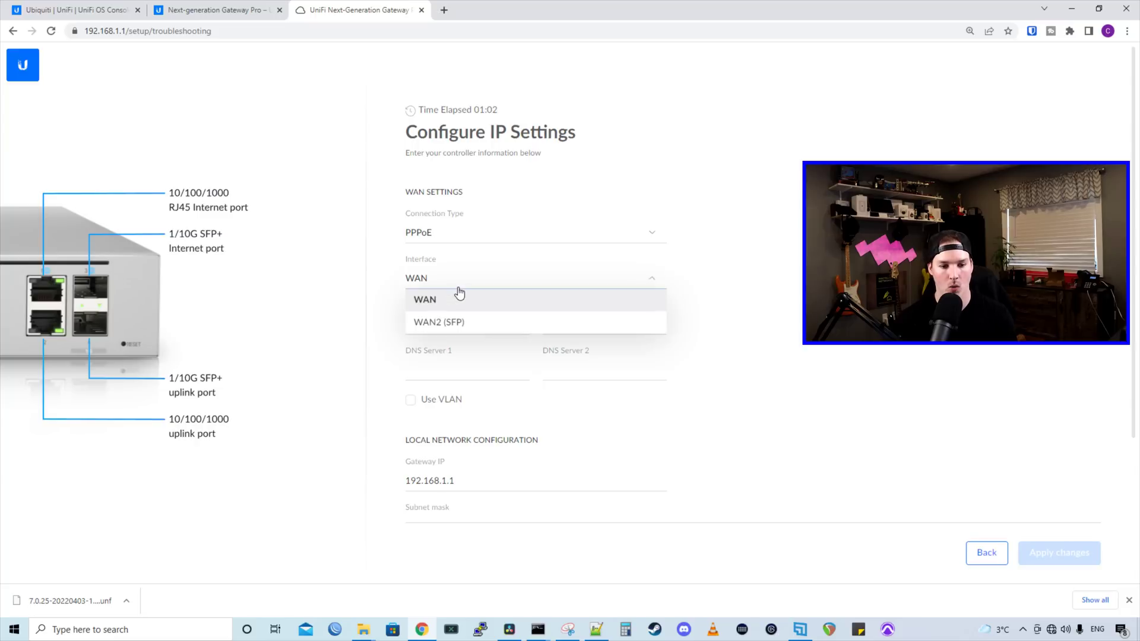
{"action": "left_click", "coordinate": [442, 326]}
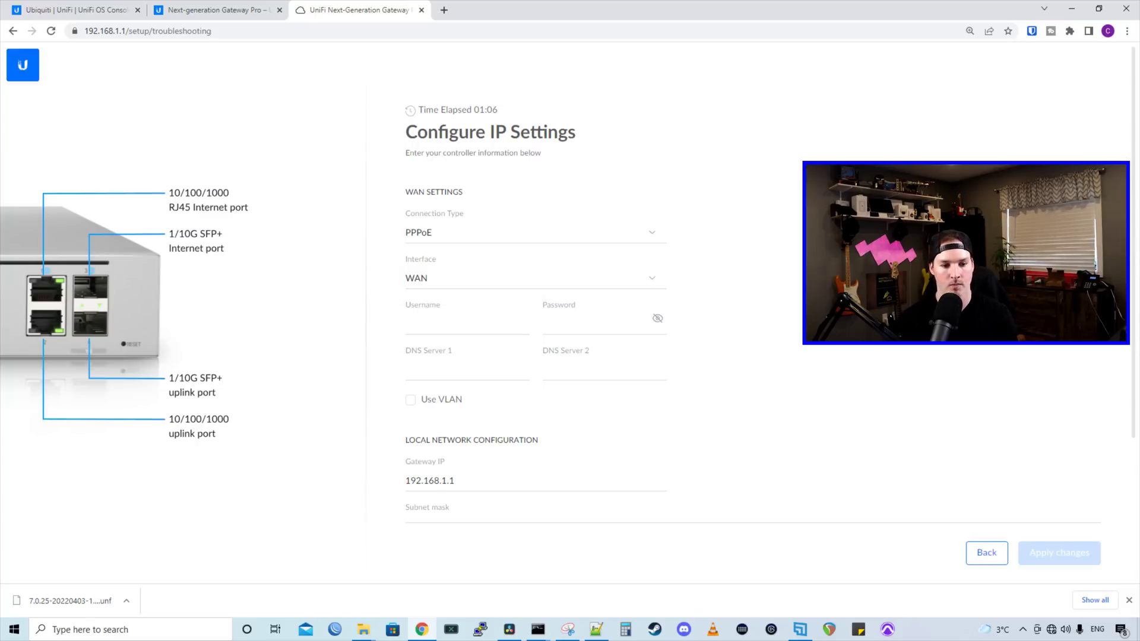
{"action": "left_click", "coordinate": [447, 322]}
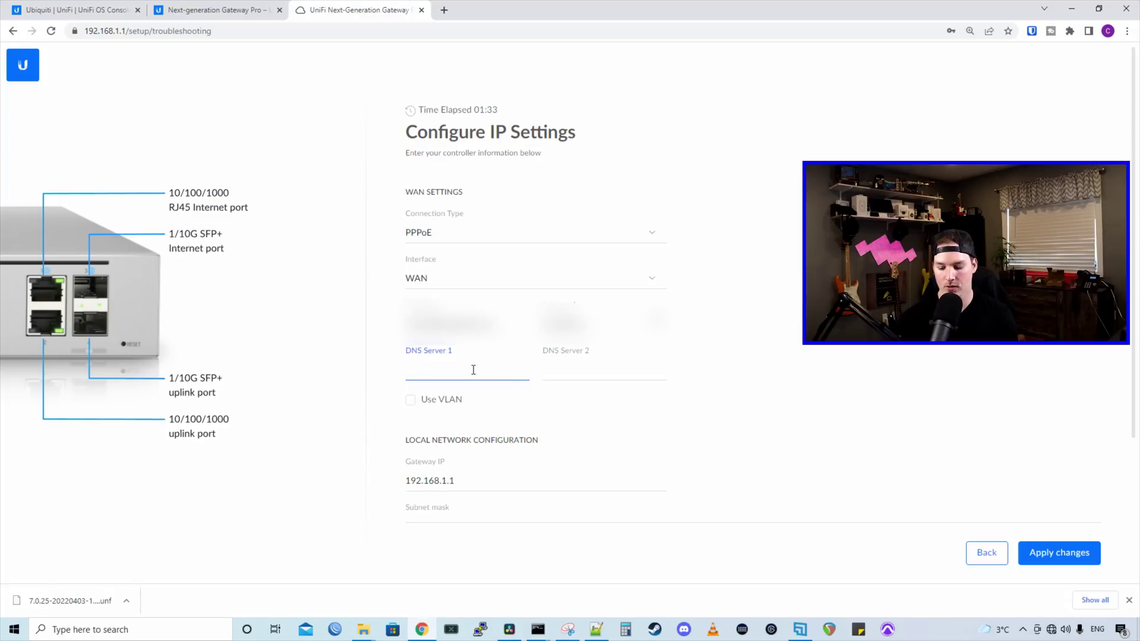
{"action": "type", "text": "1.1.1.1"}
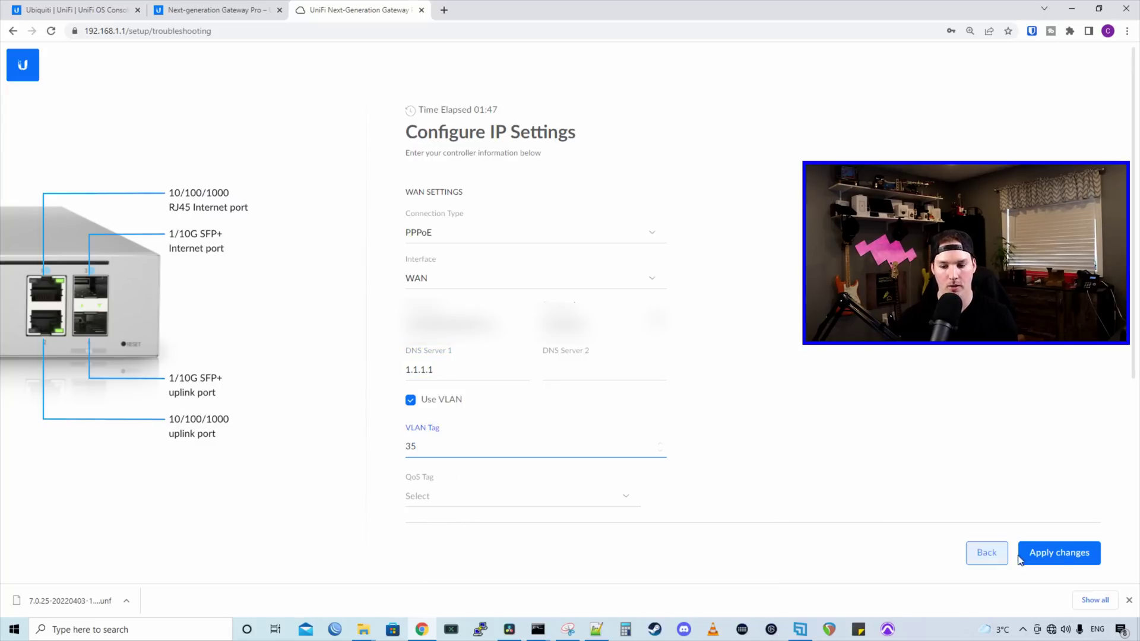
{"action": "left_click", "coordinate": [1067, 554]}
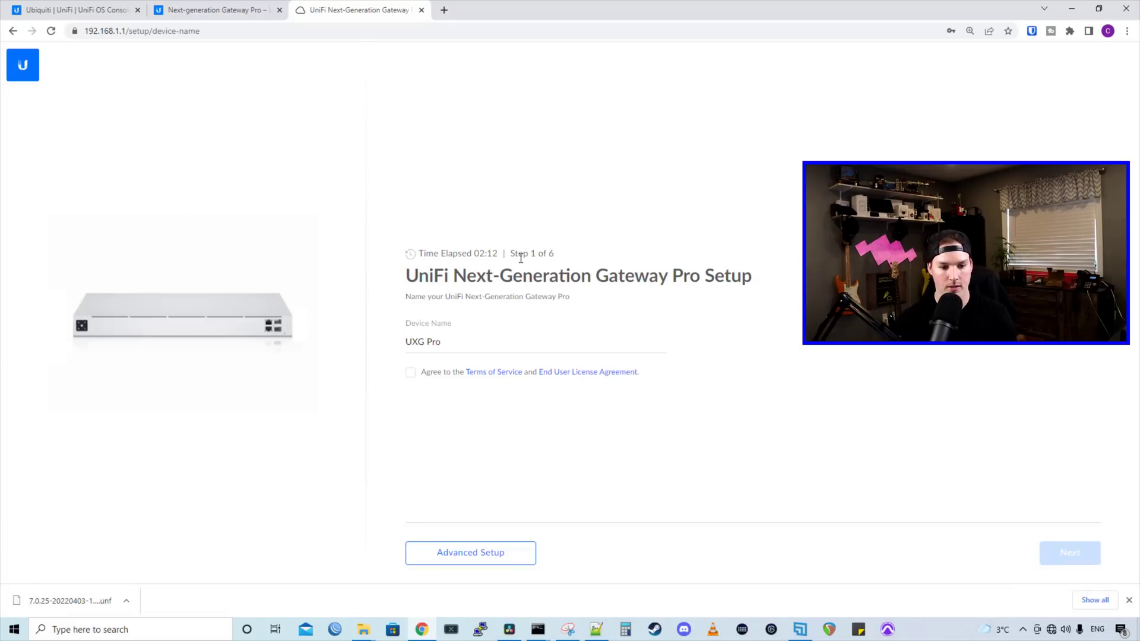
- Rename the device to 'Mactelecom UXG Pro', accept the terms of service and continue
{"action": "left_click", "coordinate": [406, 344]}
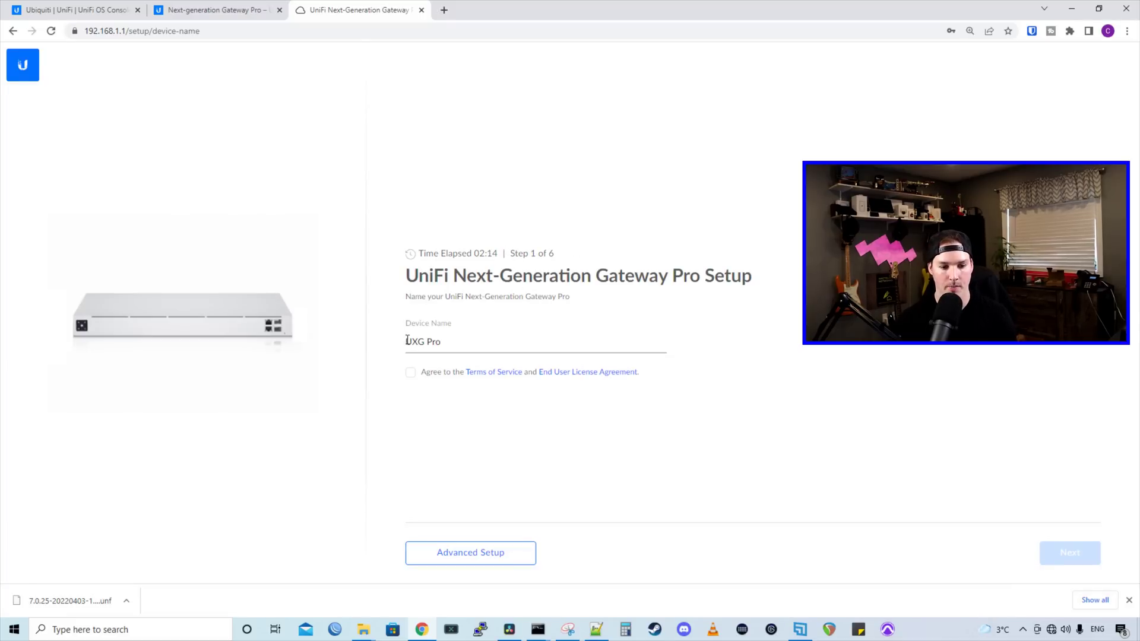
{"action": "type", "text": "Mactelecom"}
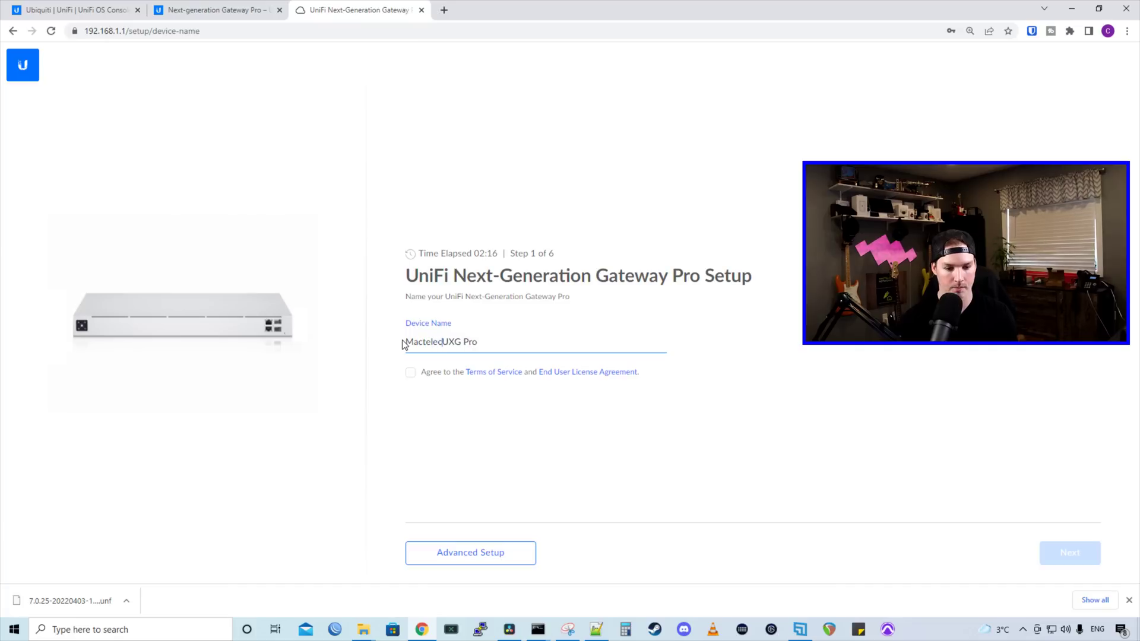
{"action": "left_click", "coordinate": [410, 373]}
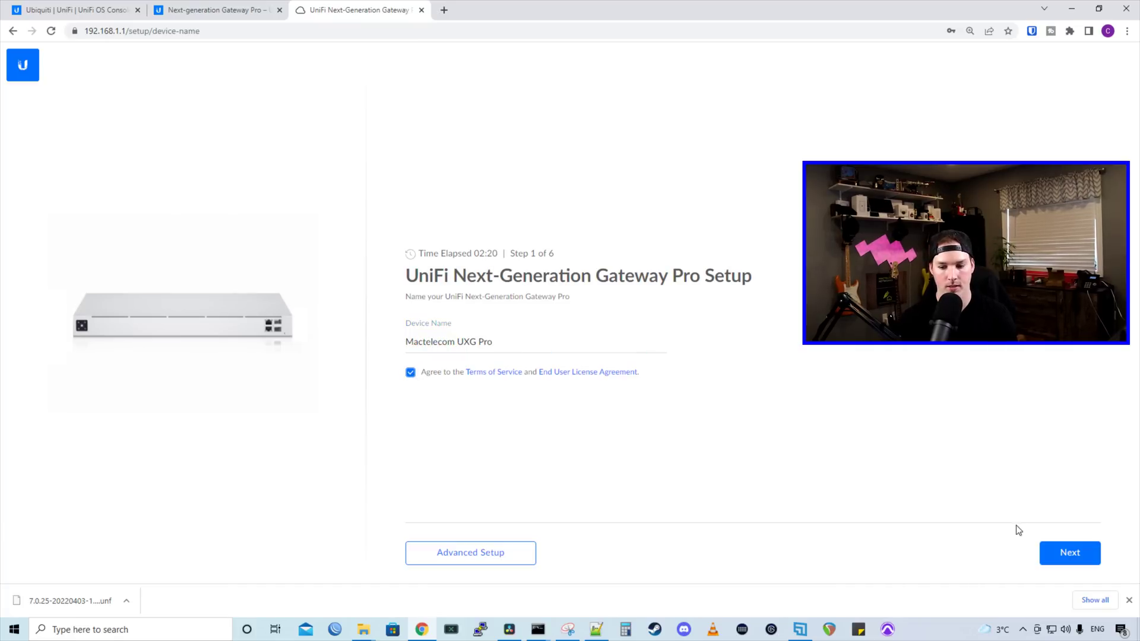
{"action": "left_click", "coordinate": [1061, 547]}
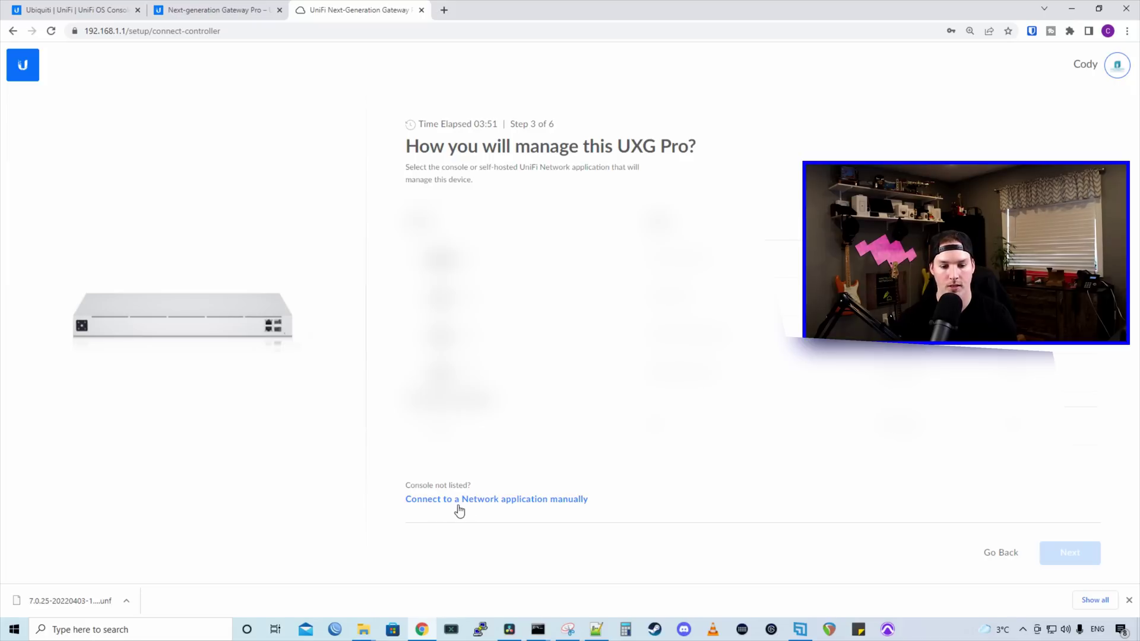
- Choose a manual Network application connection and change the gateway IP to 192.168.10.1
{"action": "left_click", "coordinate": [468, 502]}
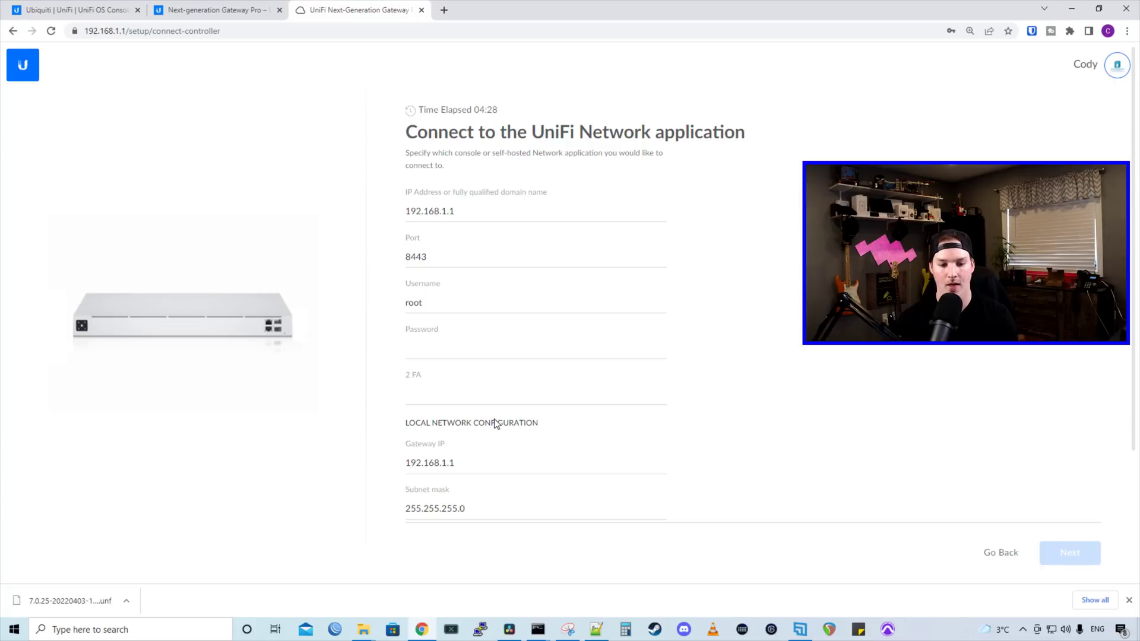
{"action": "scroll", "coordinate": [501, 425], "scroll_direction": "down", "scroll_amount": 1}
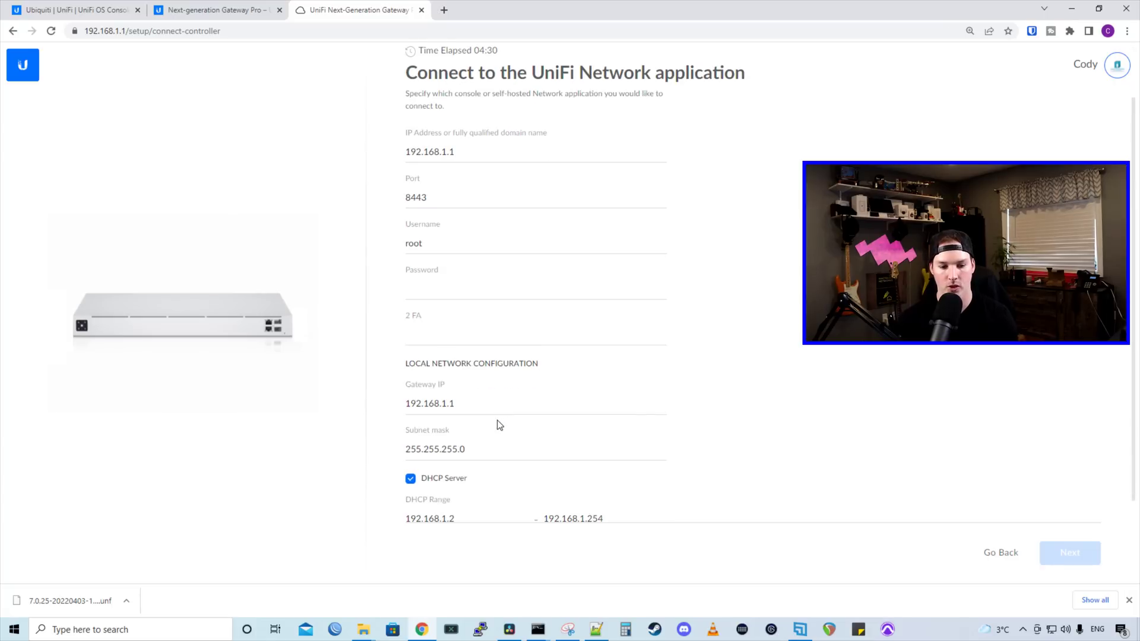
{"action": "left_click", "coordinate": [446, 403]}
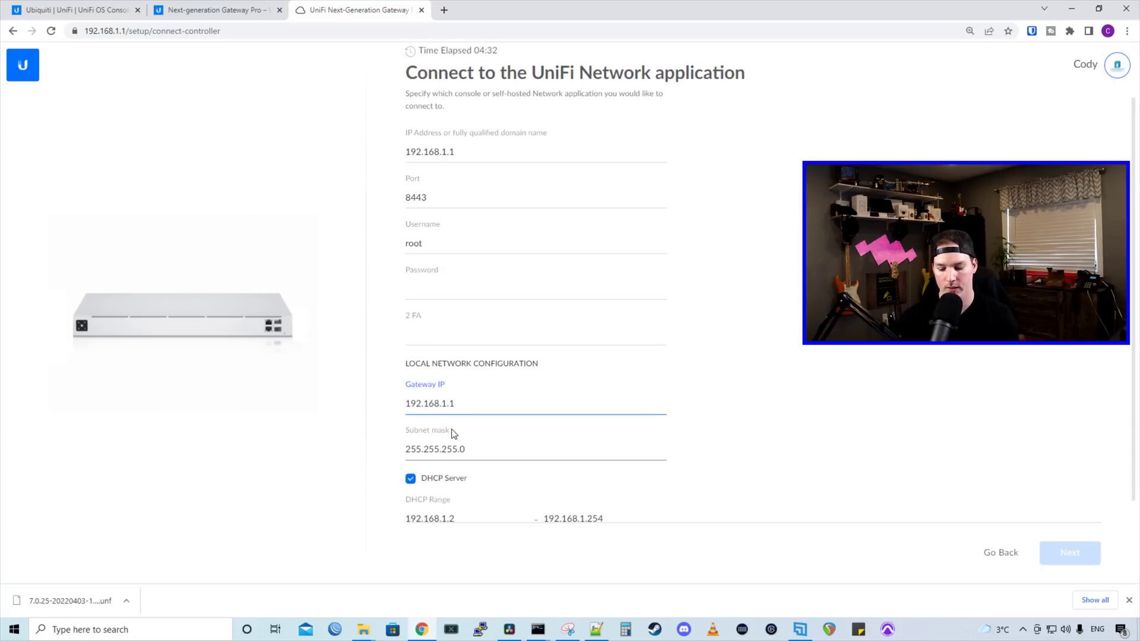
{"action": "type", "text": "0"}
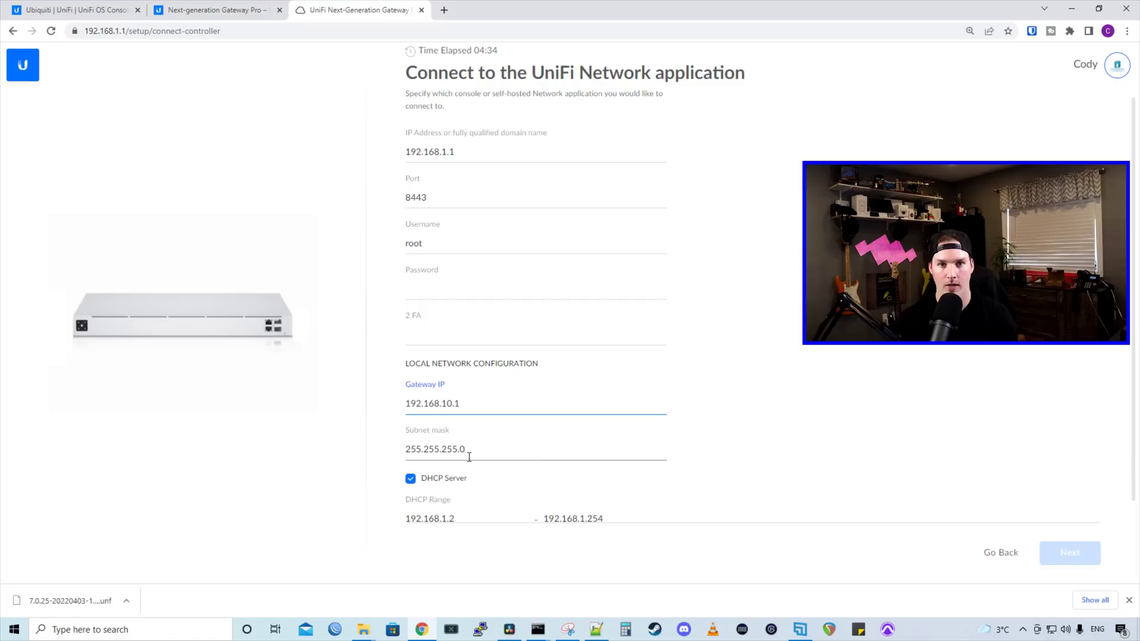
- Set the DHCP range to 192.168.10.6–192.168.10.254
{"action": "scroll", "coordinate": [469, 456], "scroll_direction": "down", "scroll_amount": 1}
{"action": "left_click", "coordinate": [447, 504]}
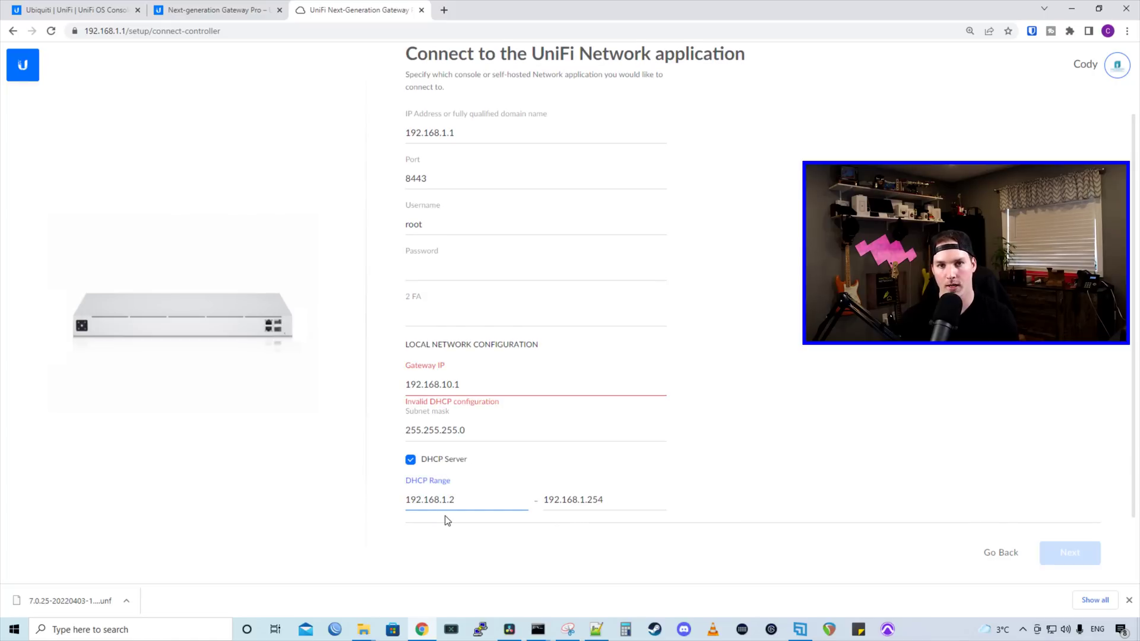
{"action": "type", "text": "0"}
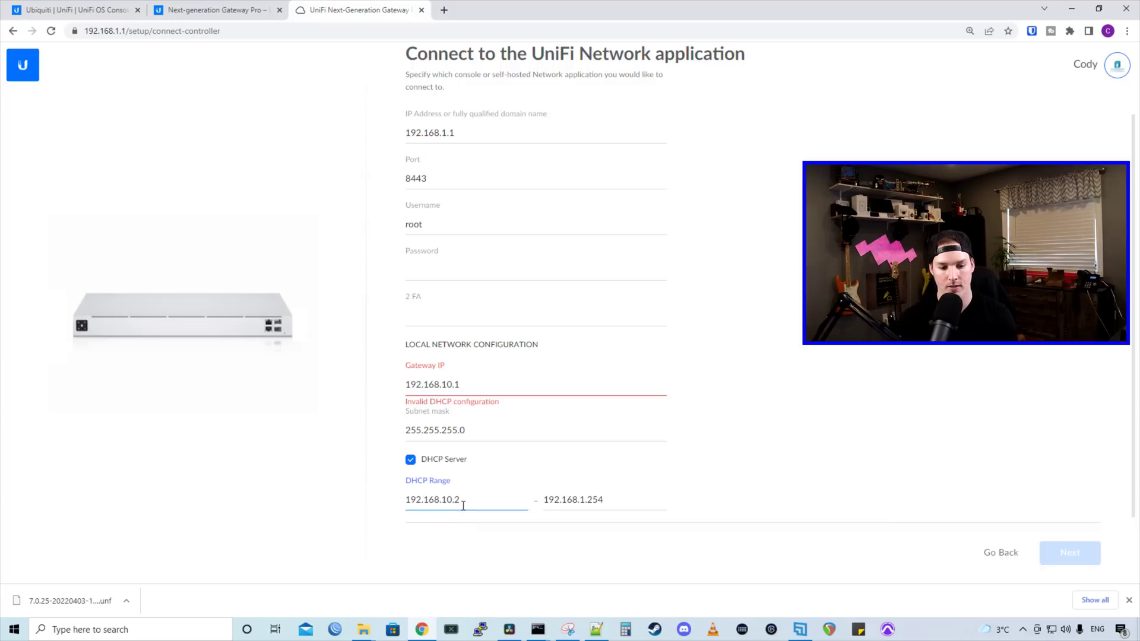
{"action": "key", "text": "BackSpace"}
{"action": "type", "text": "6"}
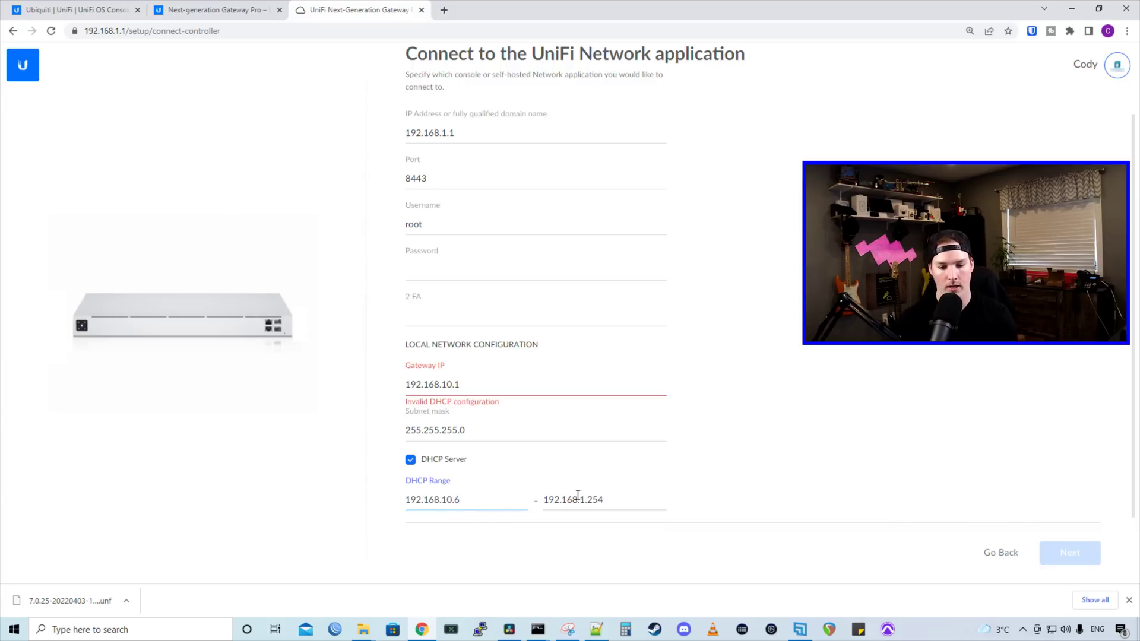
{"action": "left_click", "coordinate": [585, 500]}
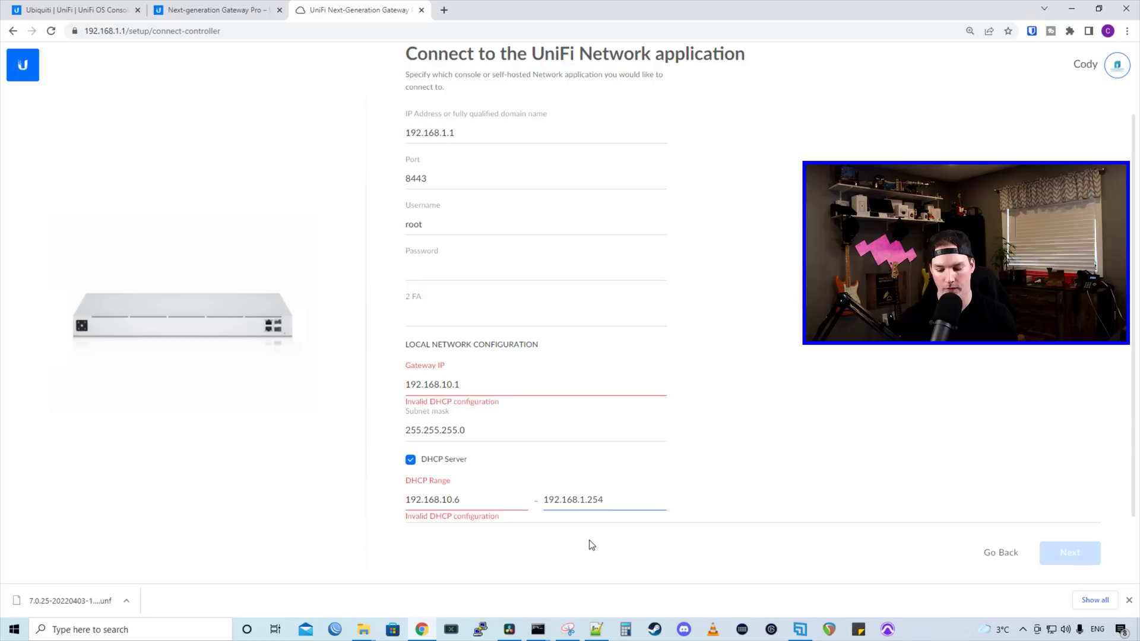
{"action": "type", "text": "0"}
{"action": "left_click", "coordinate": [706, 504]}
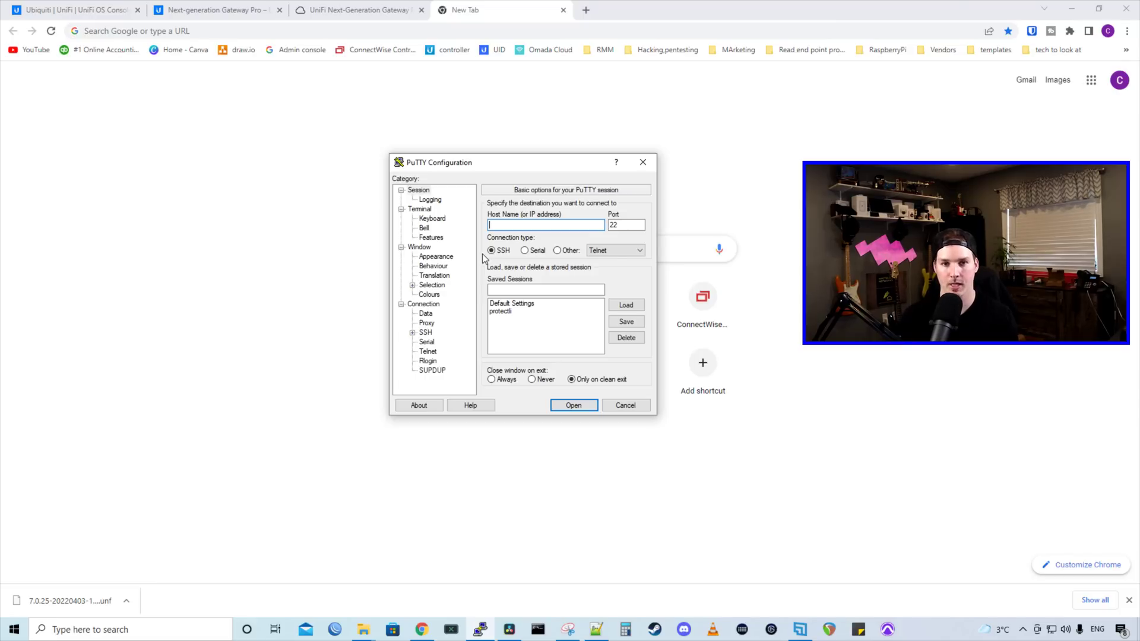
- Open a PuTTY SSH session to 192.168.10.1 and log in as root
{"action": "type", "text": "1"}
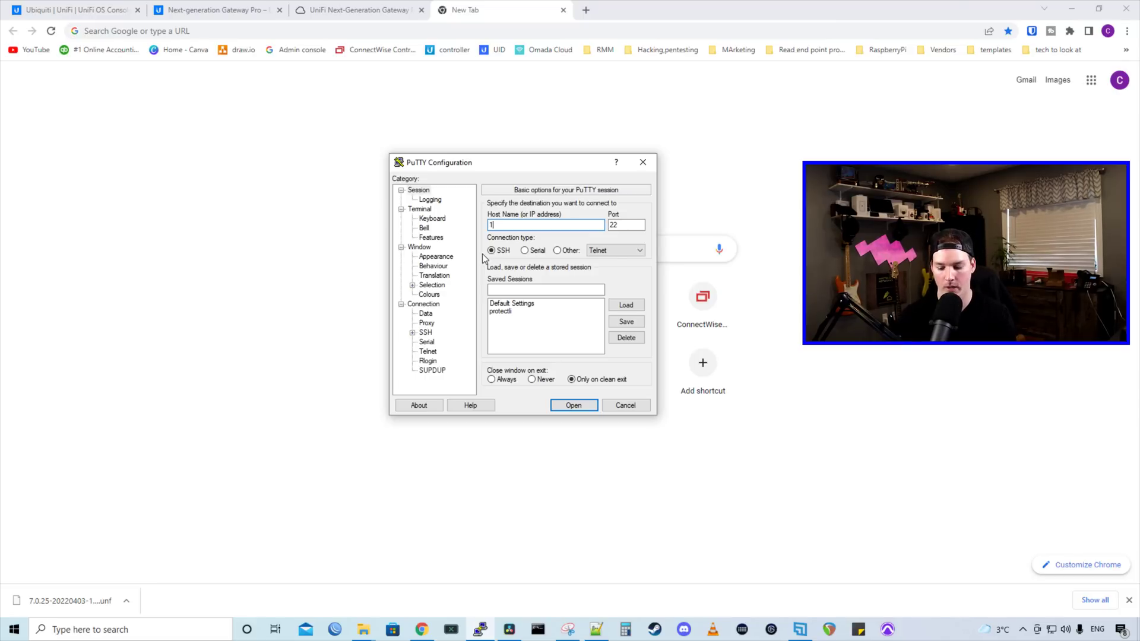
{"action": "type", "text": "92.168.10.1"}
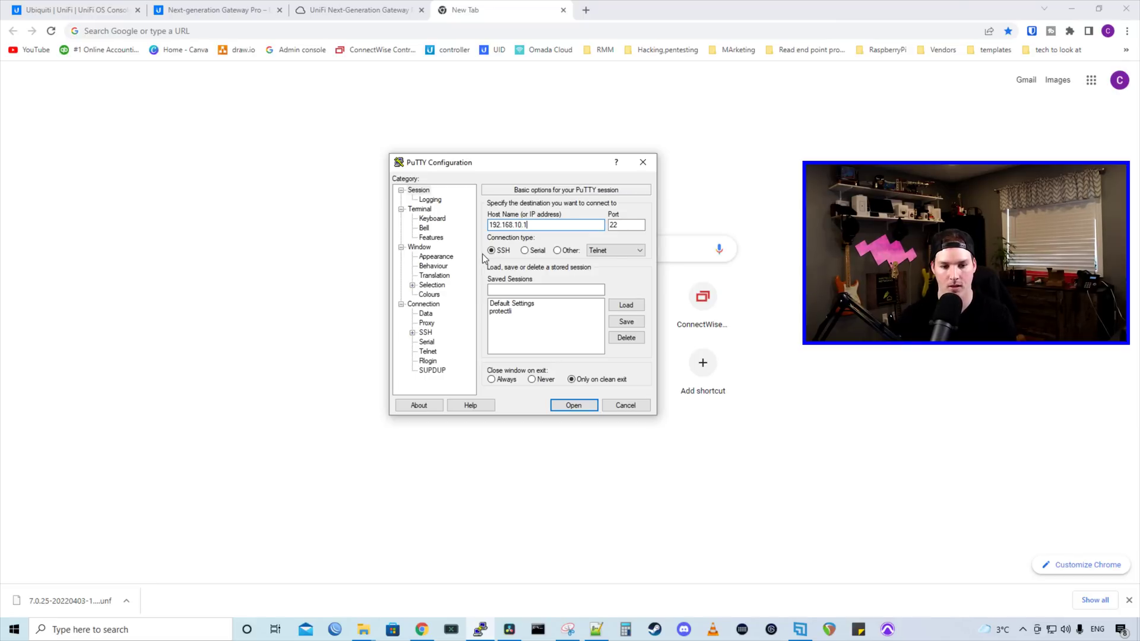
{"action": "key", "text": "Return"}
{"action": "type", "text": "root"}
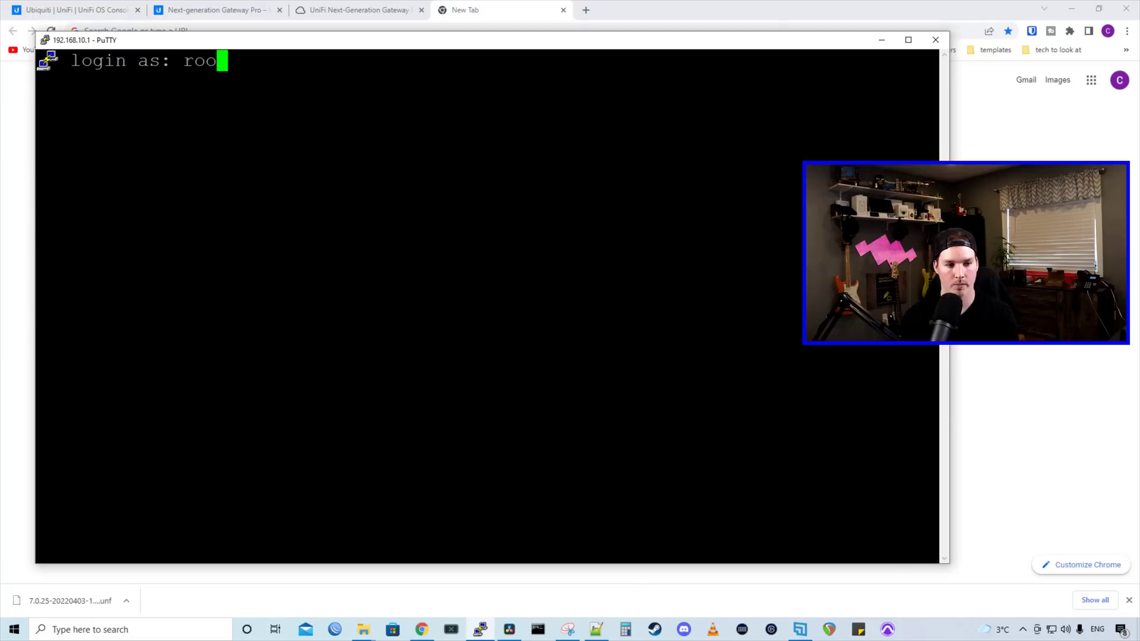
{"action": "key", "text": "Return"}
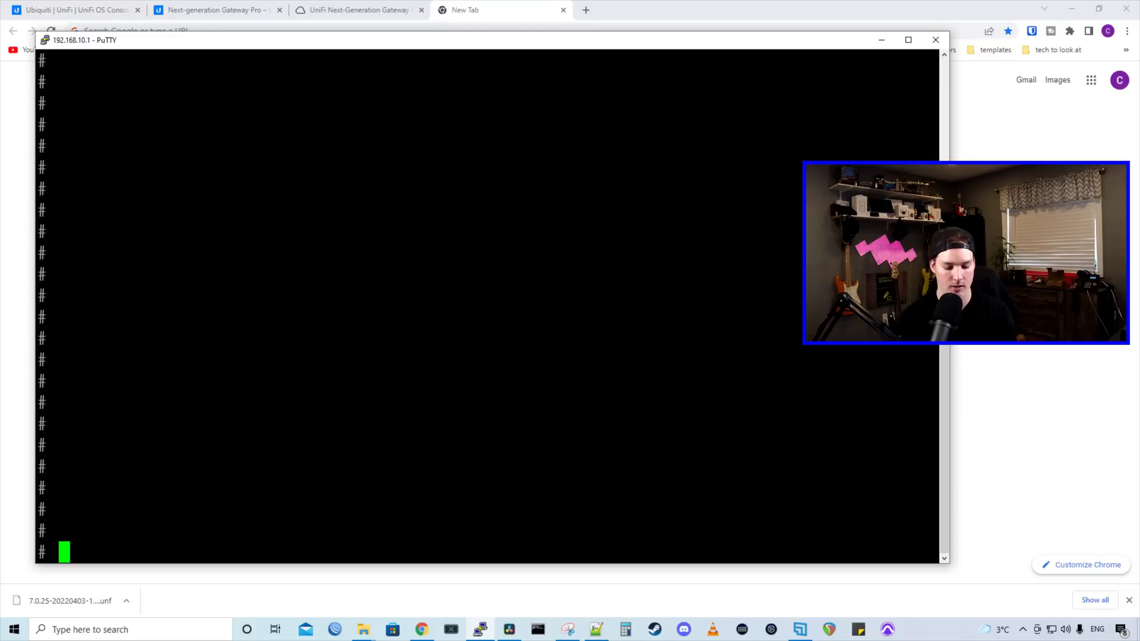
{"action": "type", "text": "set-inform http://"}
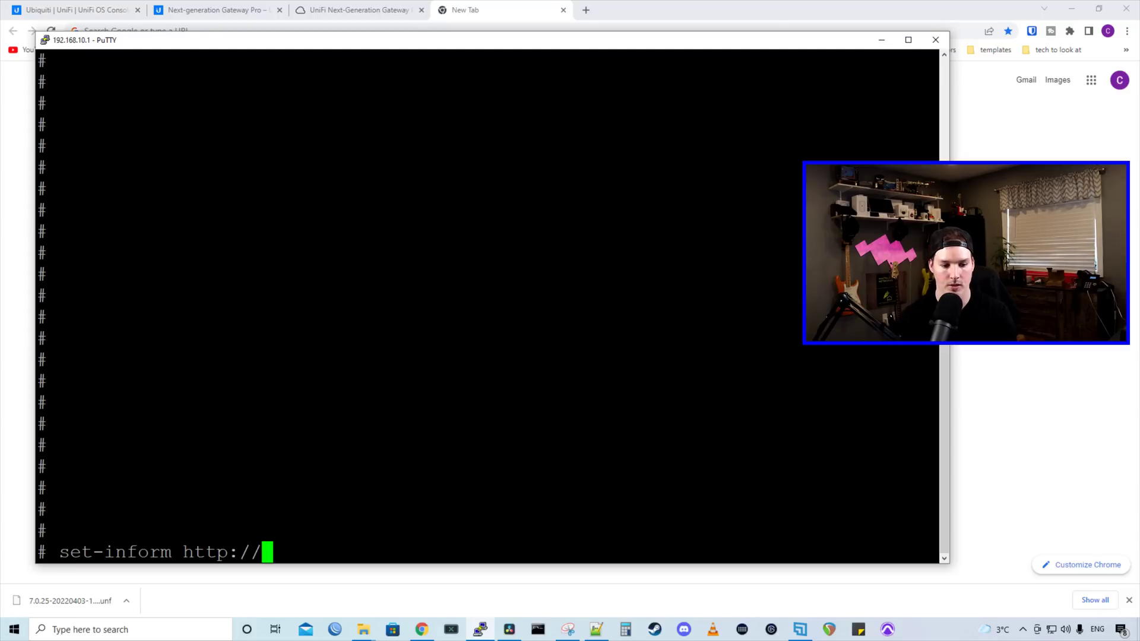
{"action": "type", "text": "192.168.10.50"}
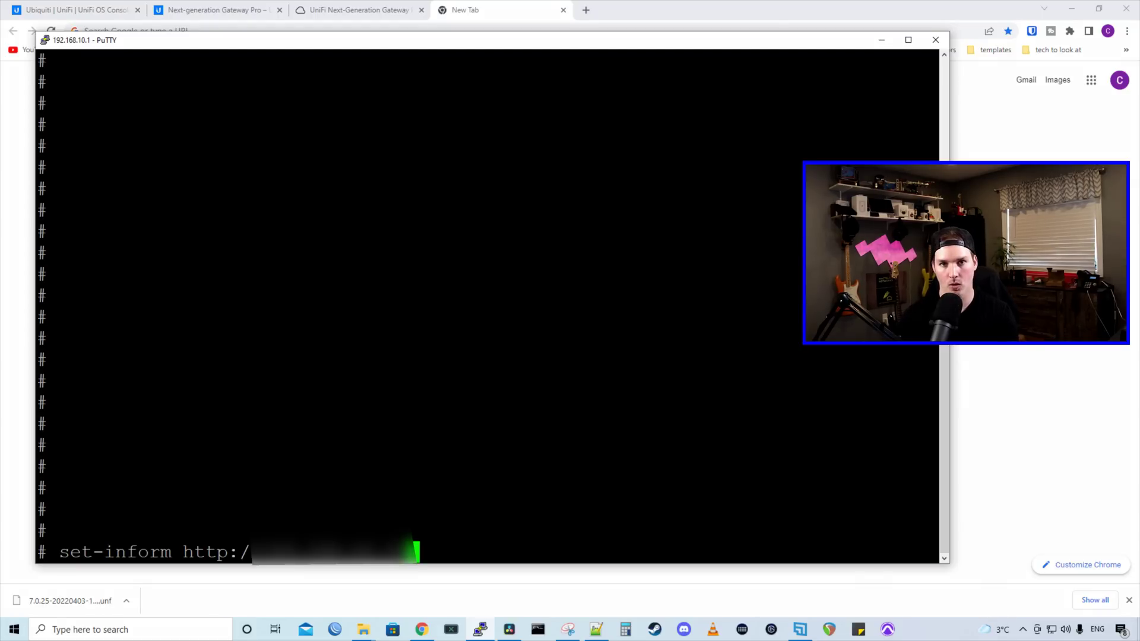
{"action": "type", "text": ":80880"}
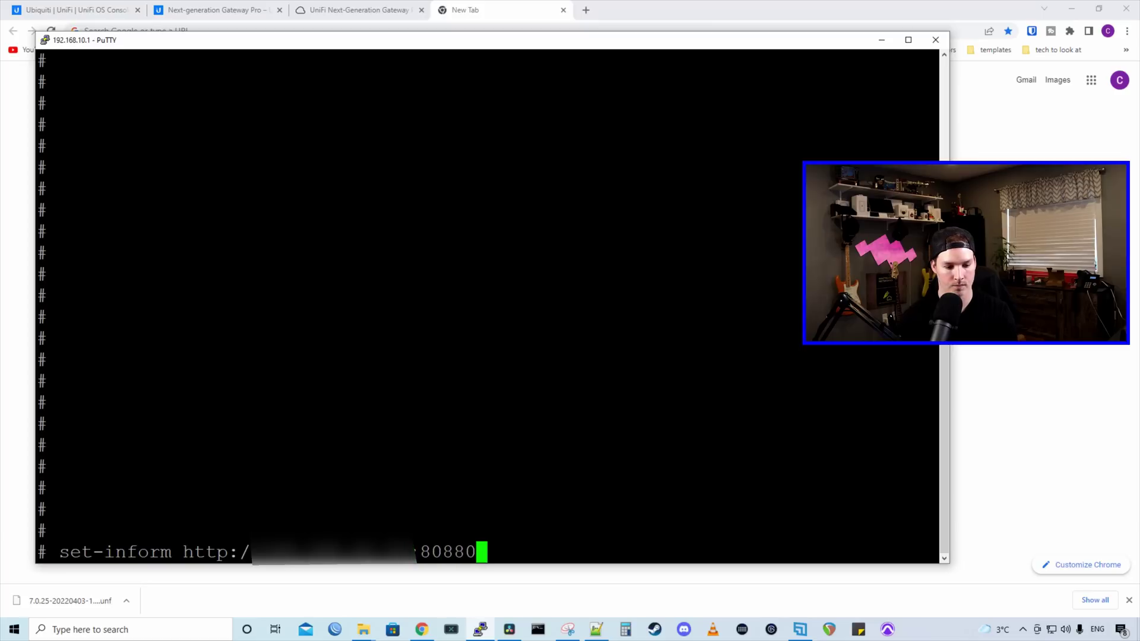
{"action": "key", "text": "BackSpace"}
{"action": "key", "text": "BackSpace"}
{"action": "type", "text": "0"}
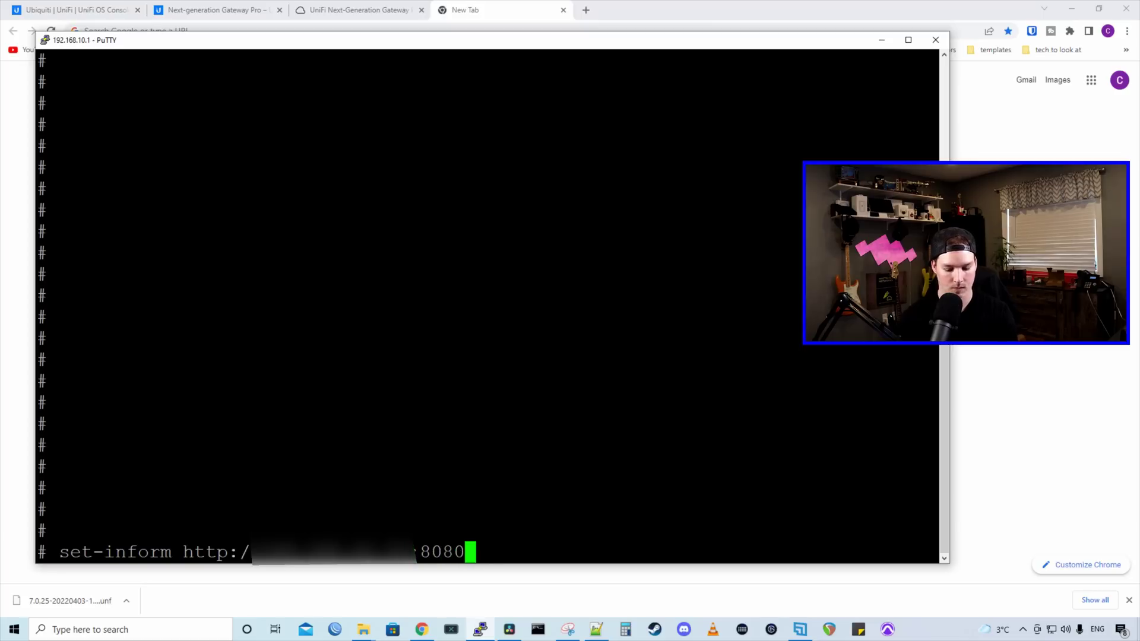
{"action": "type", "text": "/inform"}
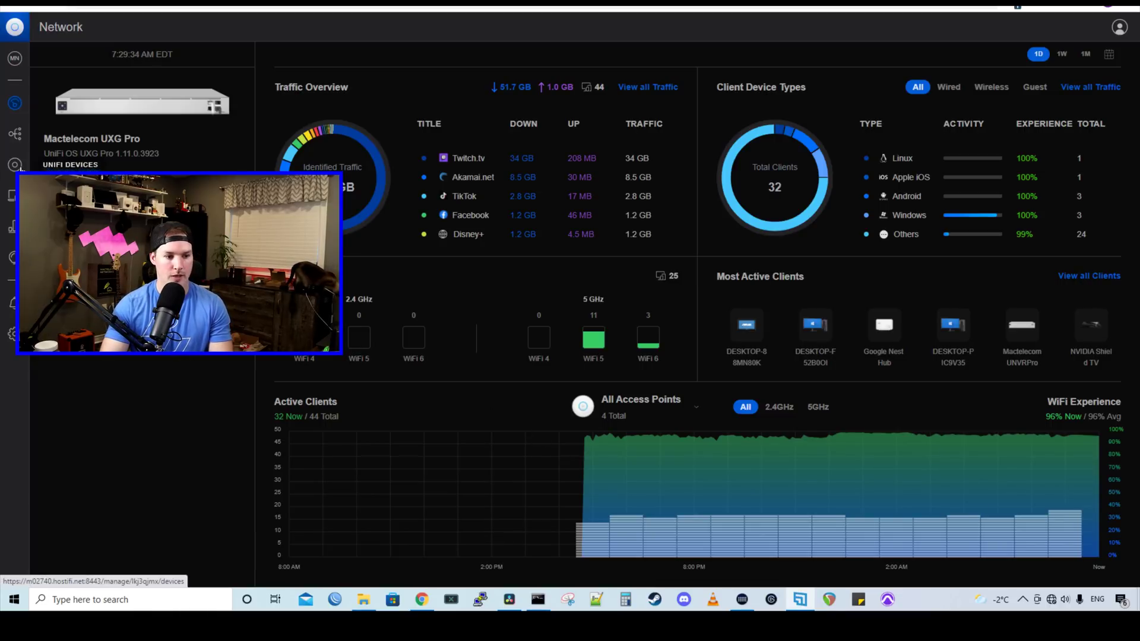
- Open Mactelecom UXG Pro from the Devices list and view its Insights CPU and memory charts
{"action": "left_click", "coordinate": [15, 165]}
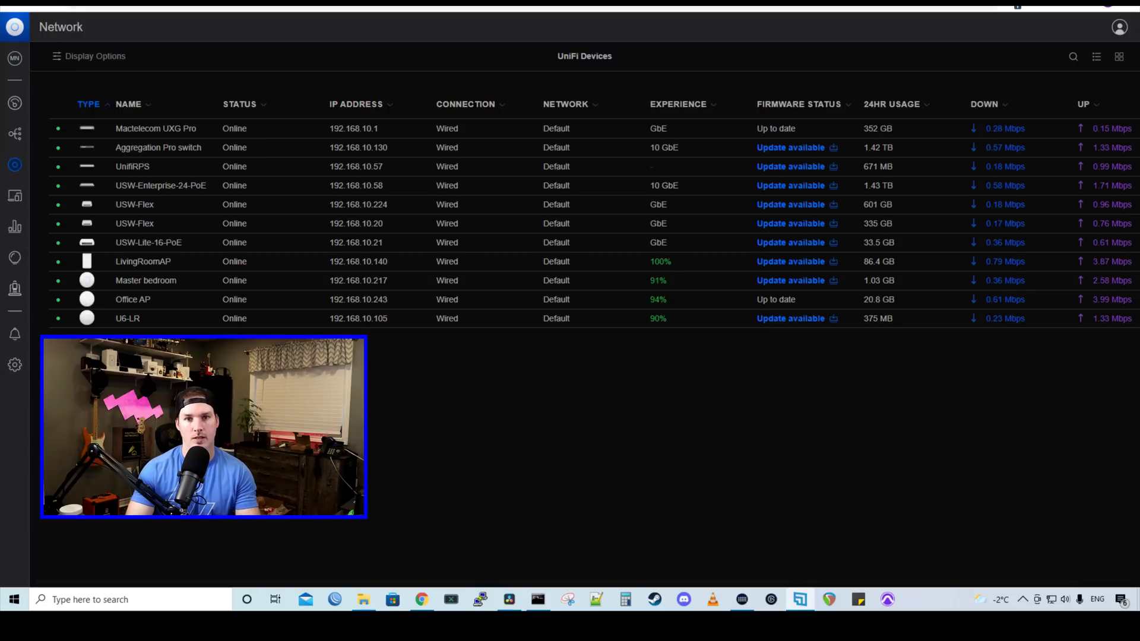
{"action": "left_click", "coordinate": [169, 134]}
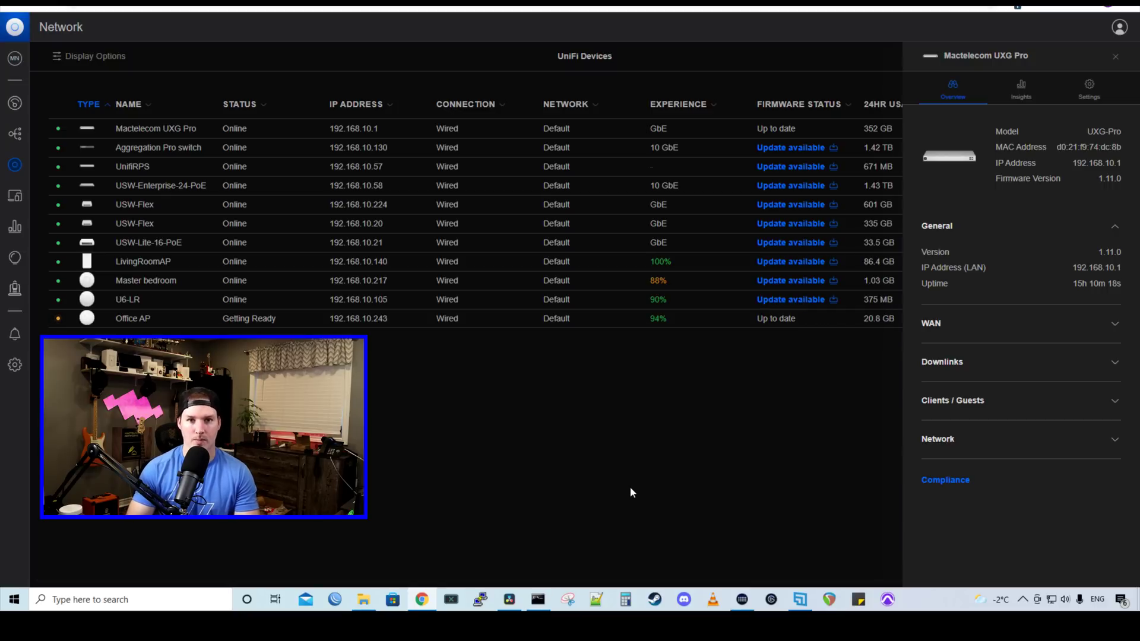
{"action": "left_click", "coordinate": [1021, 89]}
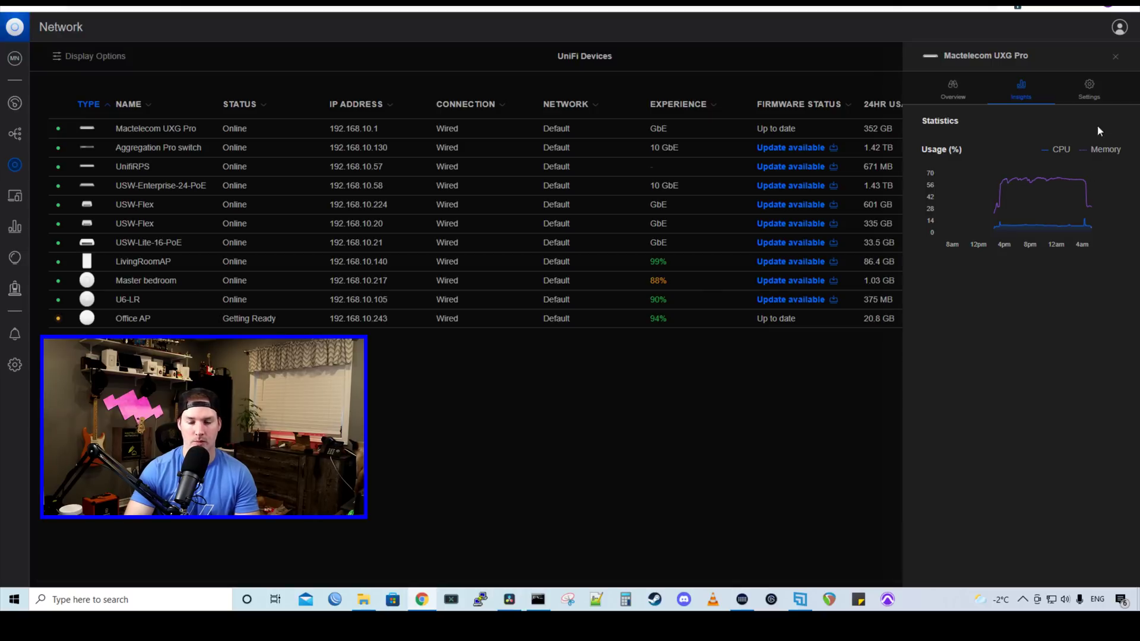
- Inspect the gateway's Settings tab port and outlet sections, then close its details panel
{"action": "left_click", "coordinate": [1091, 92]}
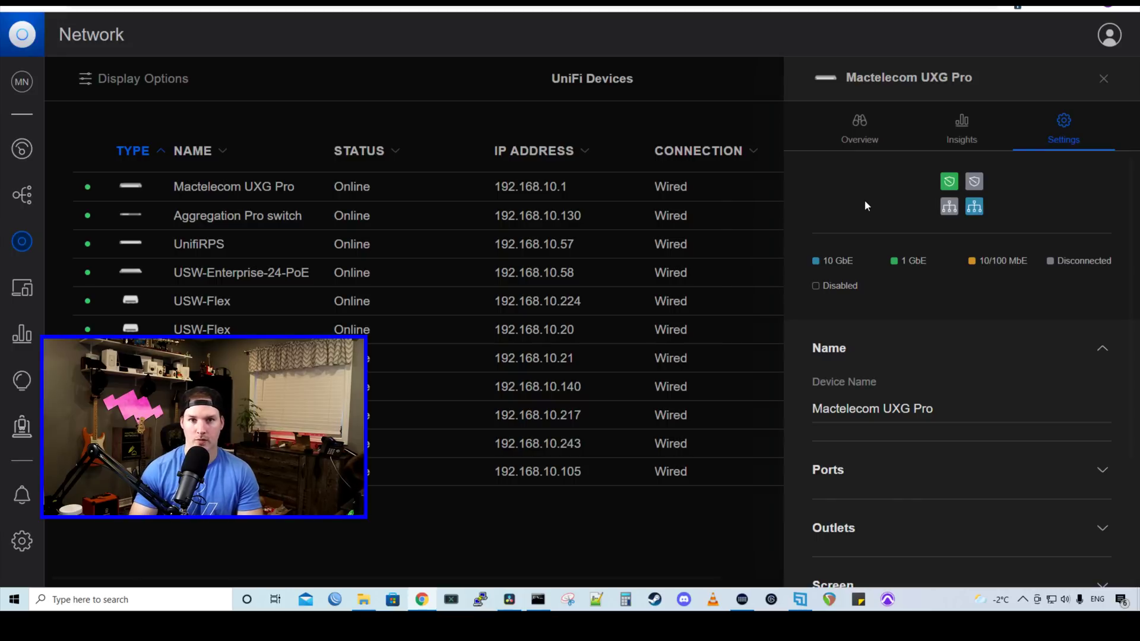
{"action": "mouse_move", "coordinate": [949, 183]}
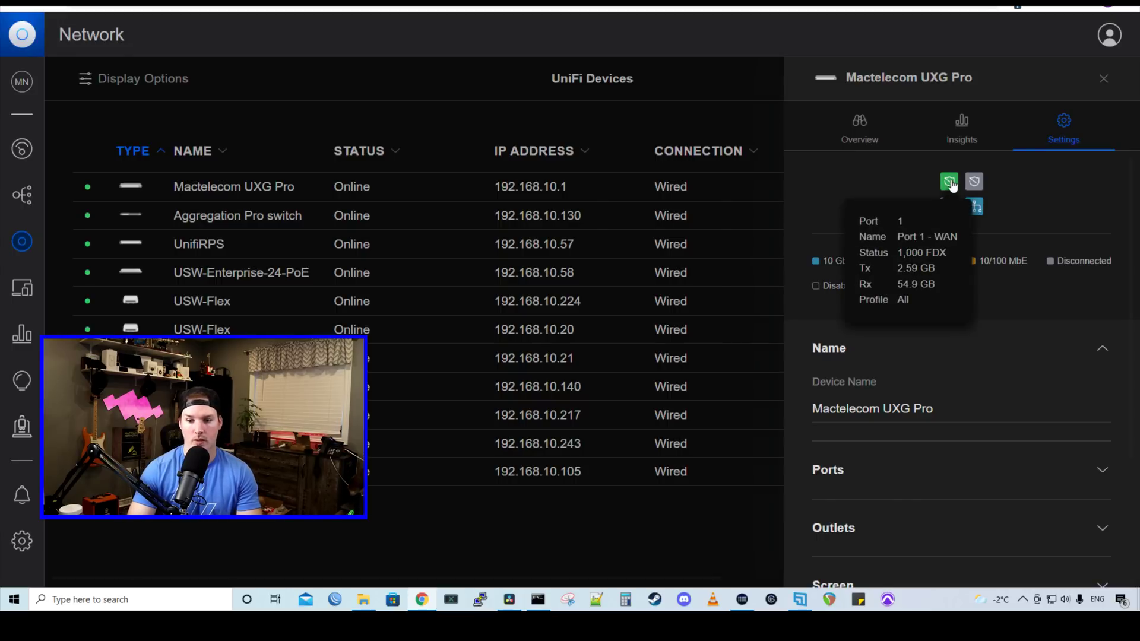
{"action": "mouse_move", "coordinate": [949, 208]}
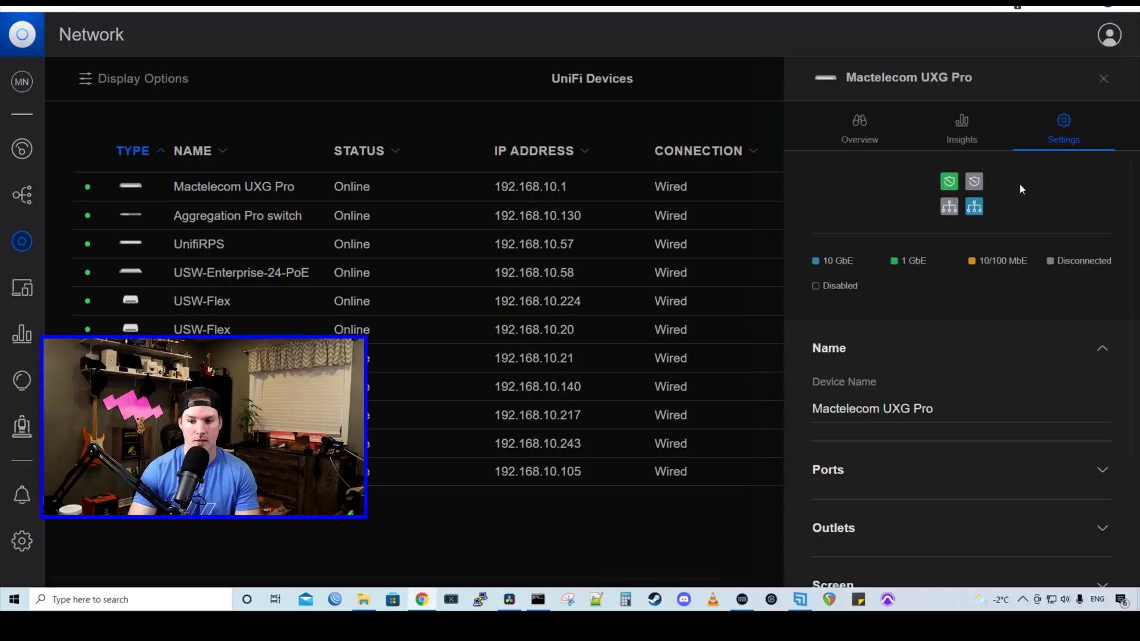
{"action": "scroll", "coordinate": [962, 266], "scroll_direction": "down", "scroll_amount": 4}
{"action": "left_click", "coordinate": [962, 267]}
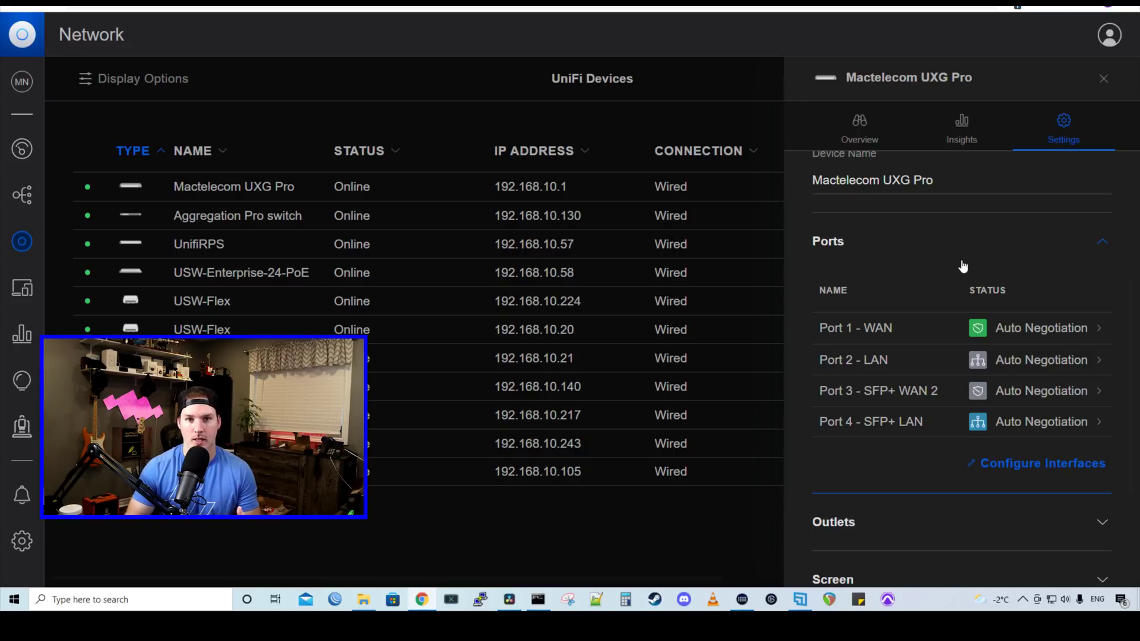
{"action": "left_click", "coordinate": [963, 264]}
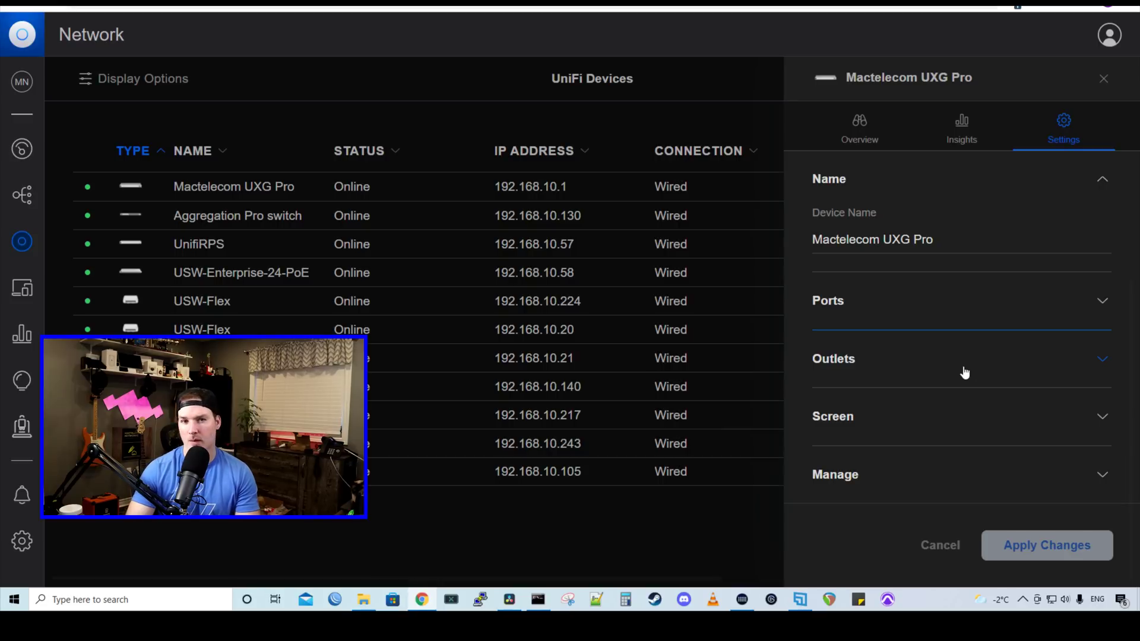
{"action": "left_click", "coordinate": [964, 373]}
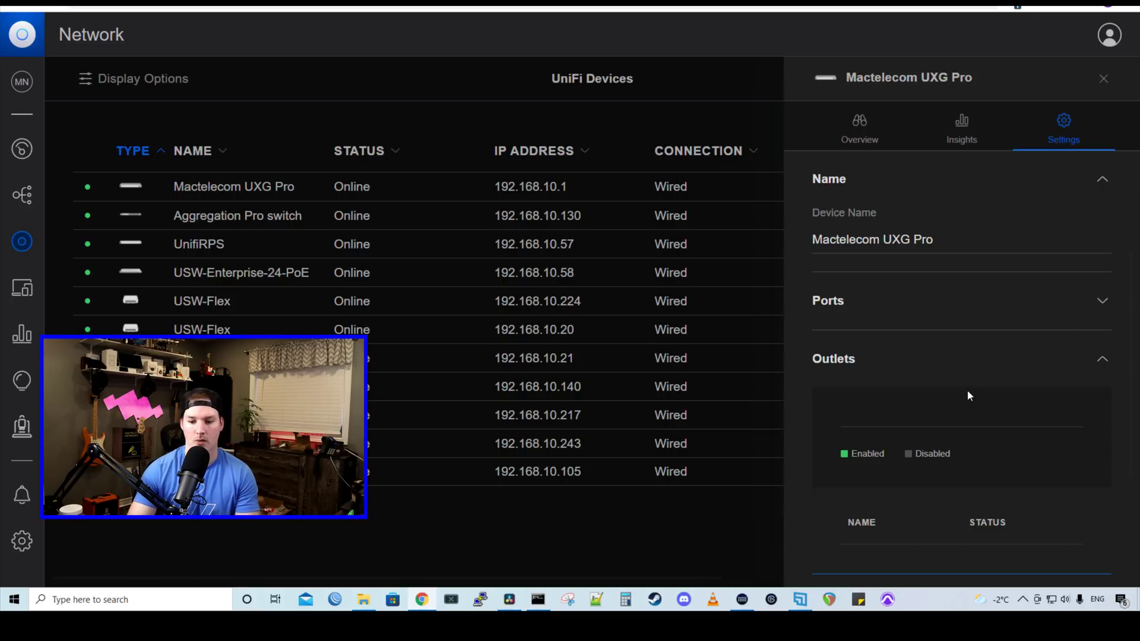
{"action": "scroll", "coordinate": [966, 390], "scroll_direction": "down", "scroll_amount": 1}
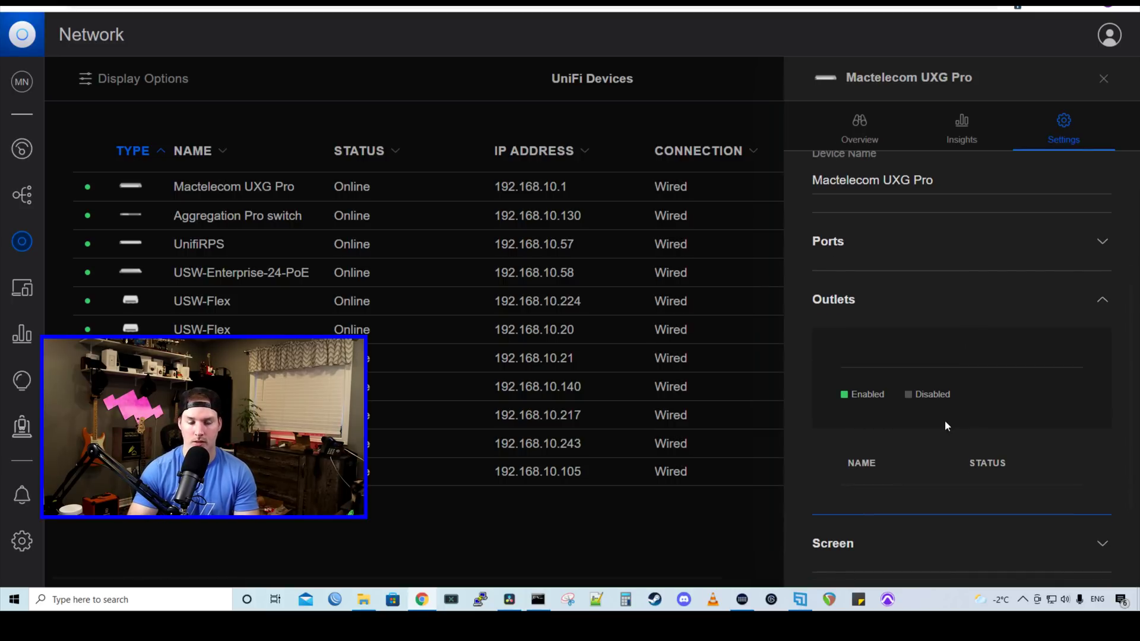
{"action": "key", "text": "Escape"}
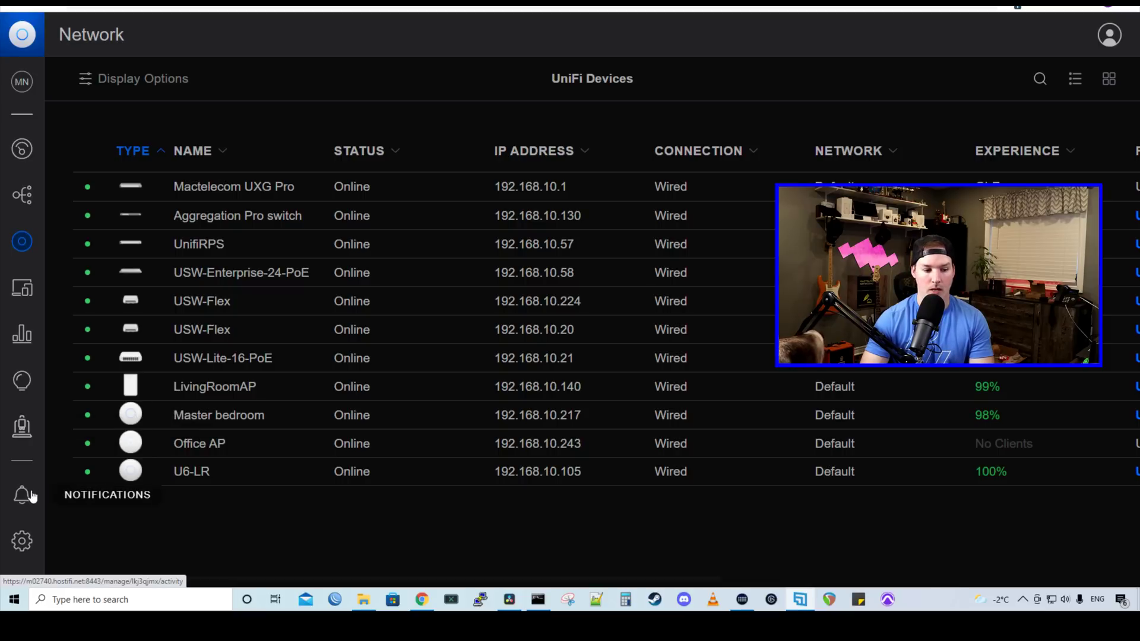
- Open the site settings from the sidebar gear icon
{"action": "left_click", "coordinate": [21, 541]}
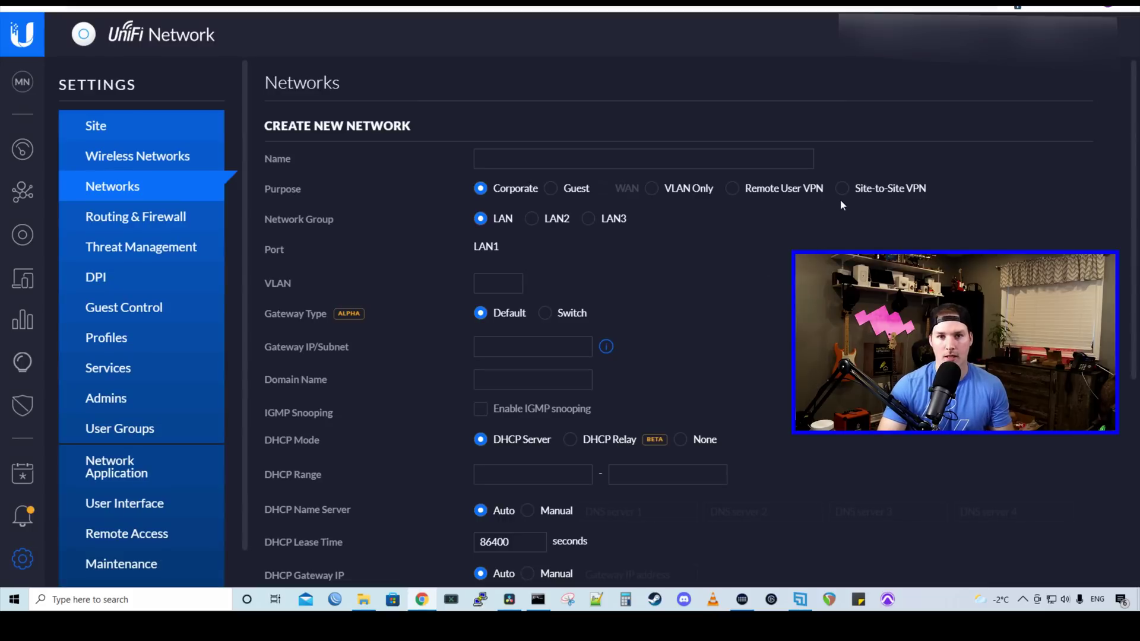
- Set the new network's purpose to Site-to-Site VPN and scroll through the network form
{"action": "left_click", "coordinate": [842, 188]}
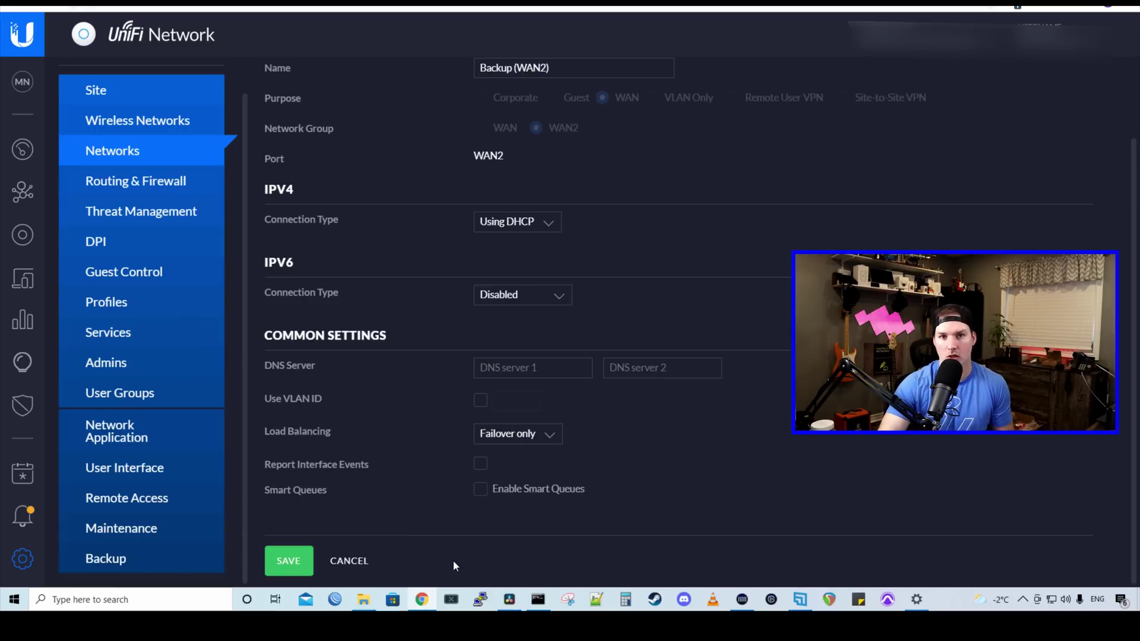
{"action": "scroll", "coordinate": [453, 561], "scroll_direction": "up", "scroll_amount": 1}
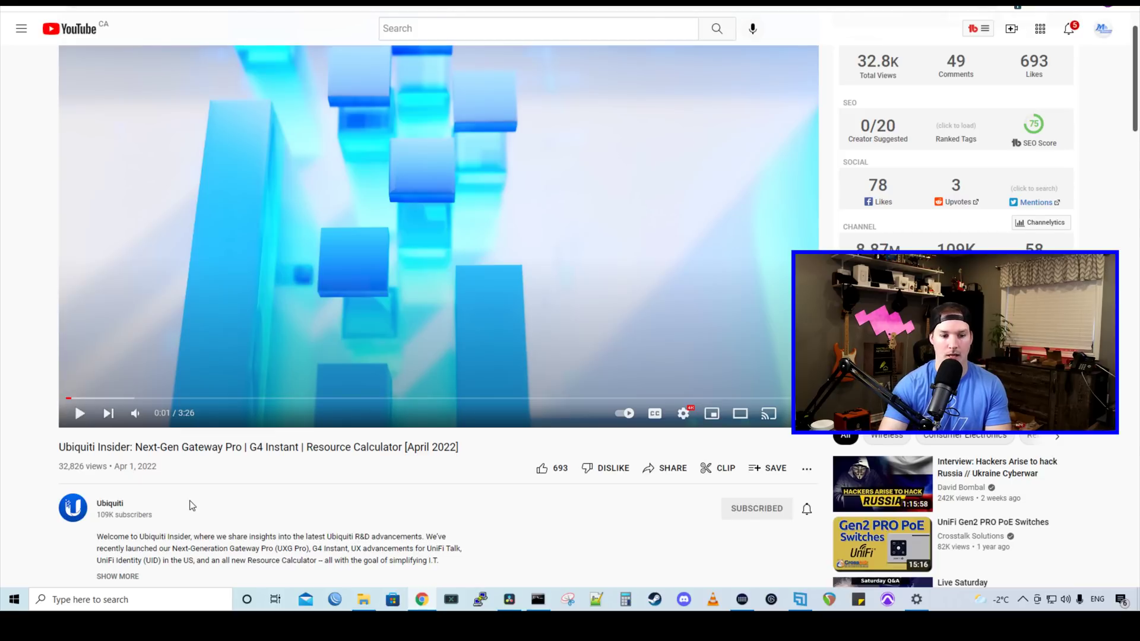
- Scroll down to the UXG Pro video's comments, including Ubiquiti's reply that WireGuard support is coming
{"action": "scroll", "coordinate": [184, 510], "scroll_direction": "down", "scroll_amount": 15}
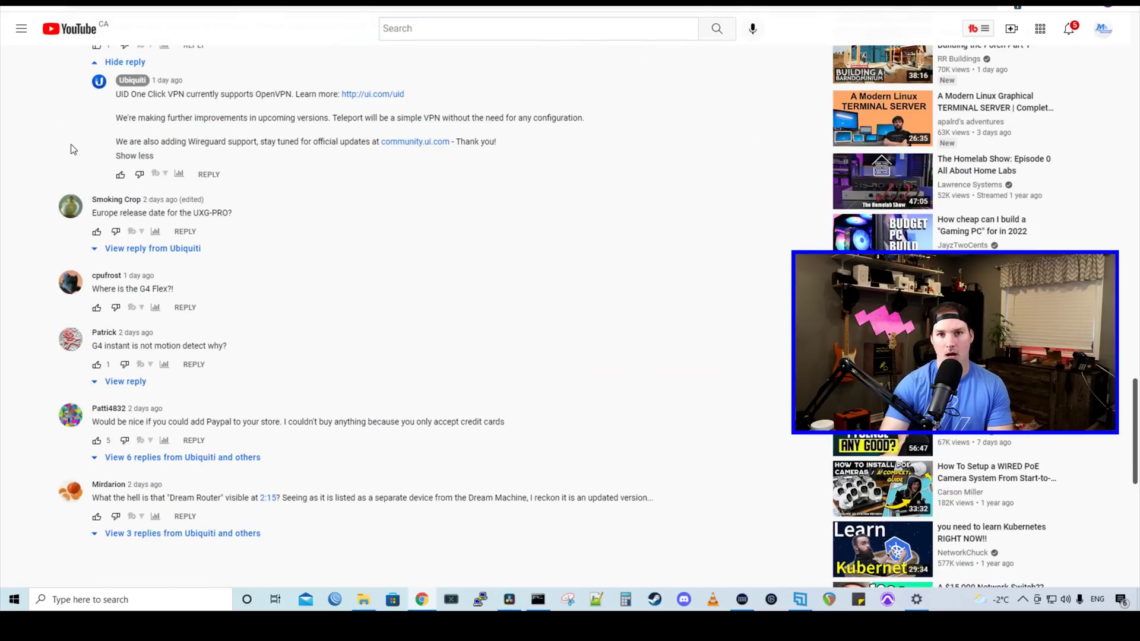